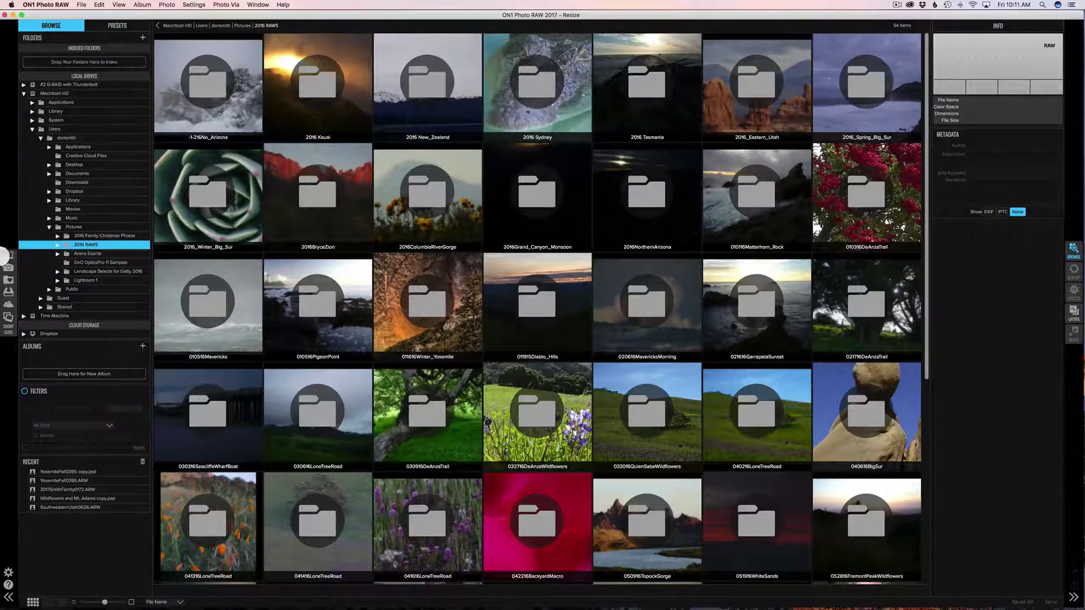
Browse from Desktop through Pictures to the 2016 RAWS folder
click(7, 255)
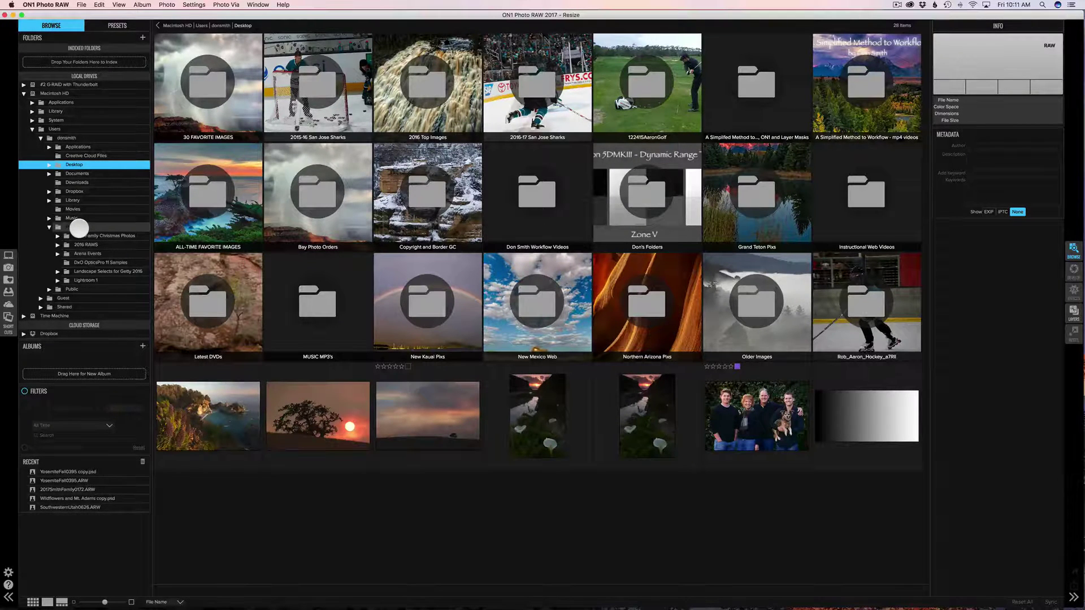
click(79, 227)
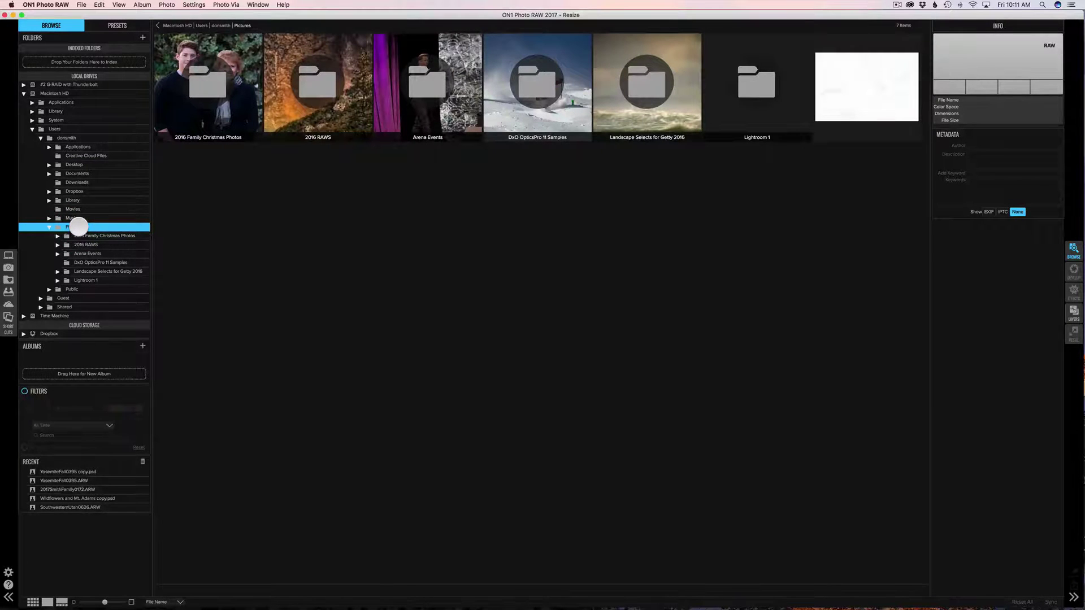
click(49, 227)
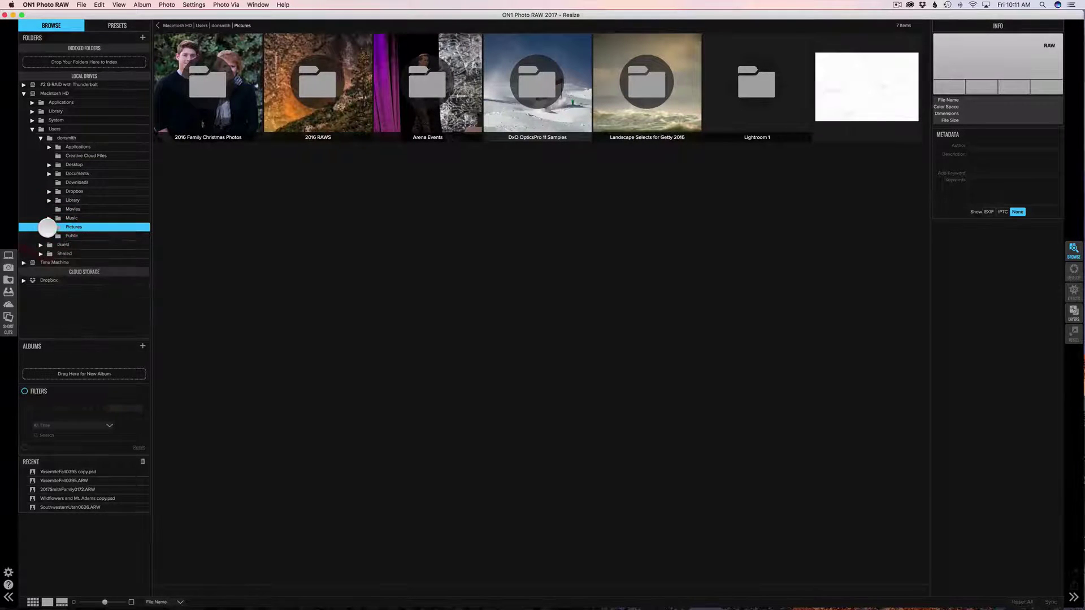
click(49, 227)
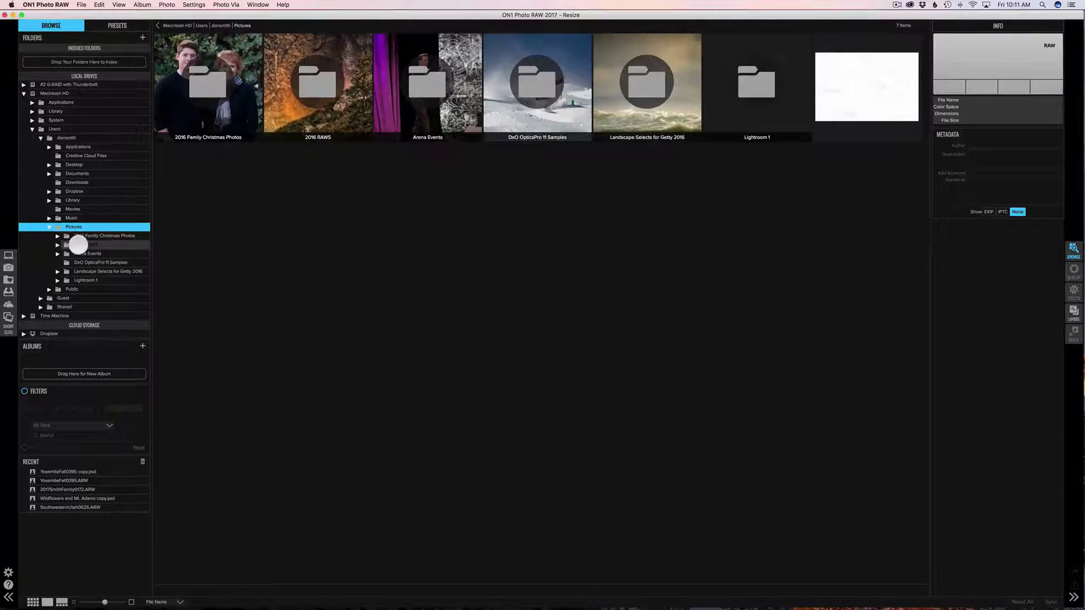
click(78, 244)
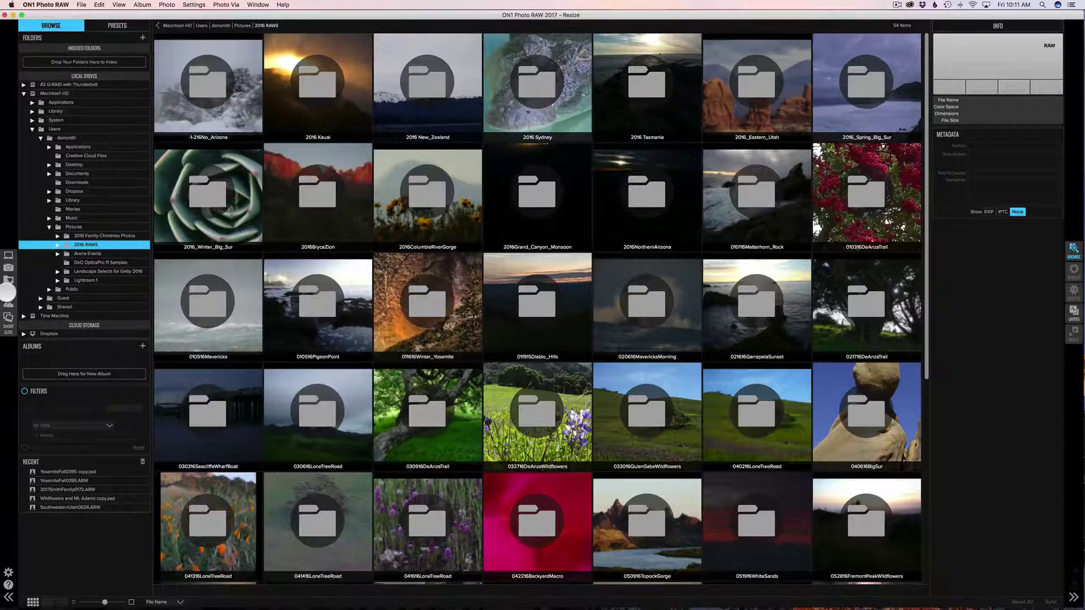
From the Drives list, open Landscape Selects for Getty 2016 on the #2 G-RAID drive
click(7, 293)
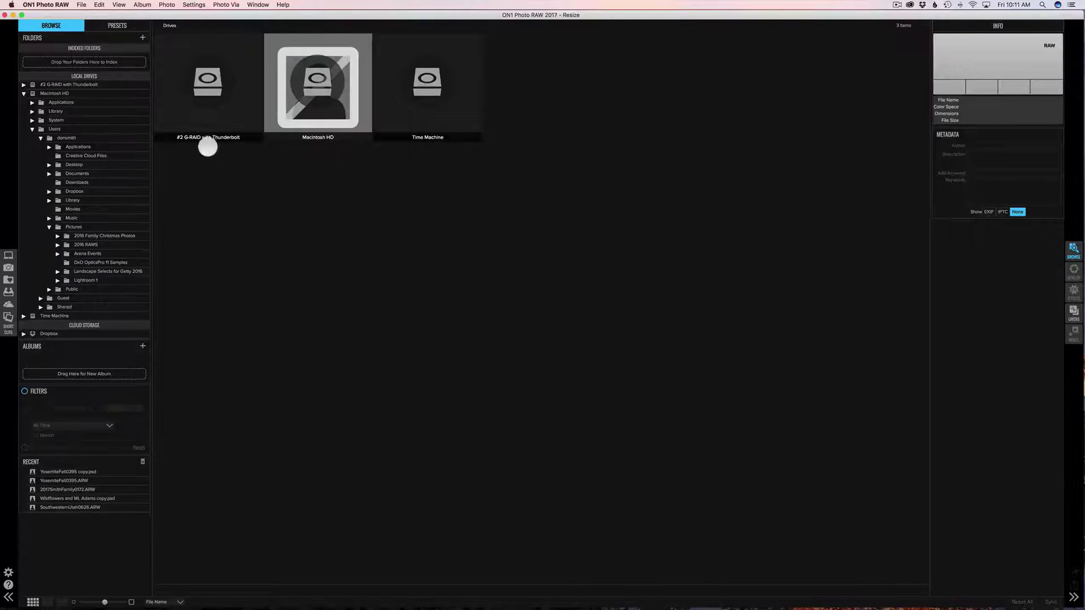
double_click(208, 83)
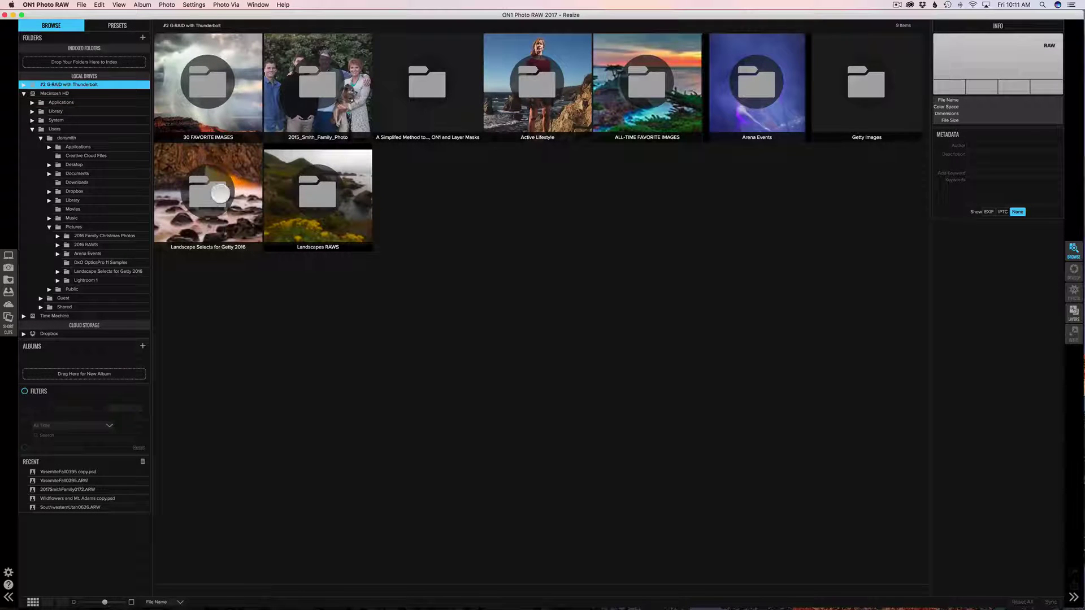
click(220, 194)
double_click(221, 193)
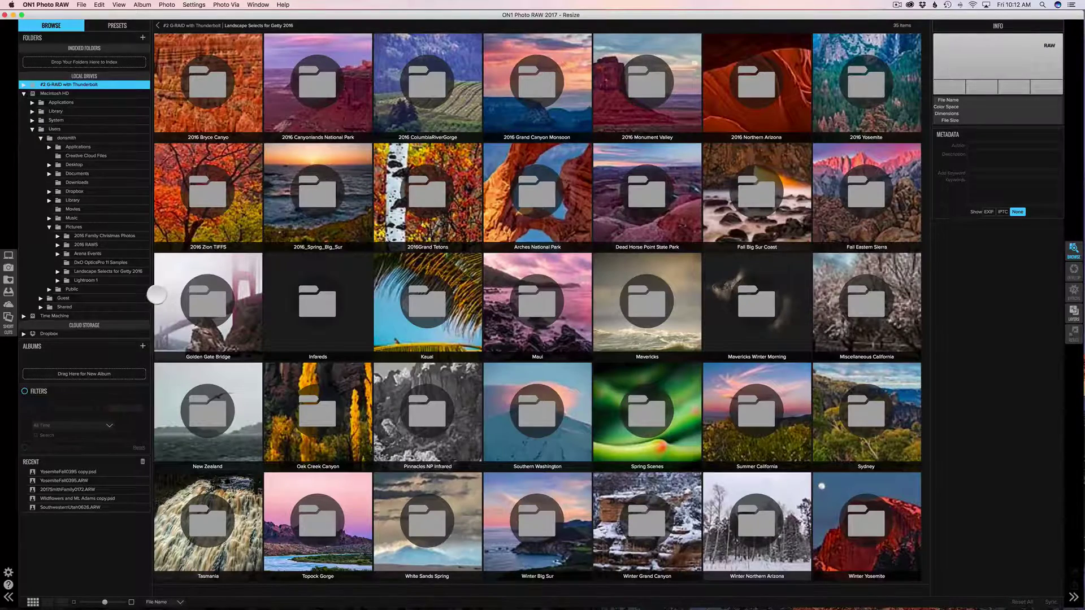
Return to the 2016 RAWS folder and scroll down its subfolder grid
drag(61, 257, 43, 239)
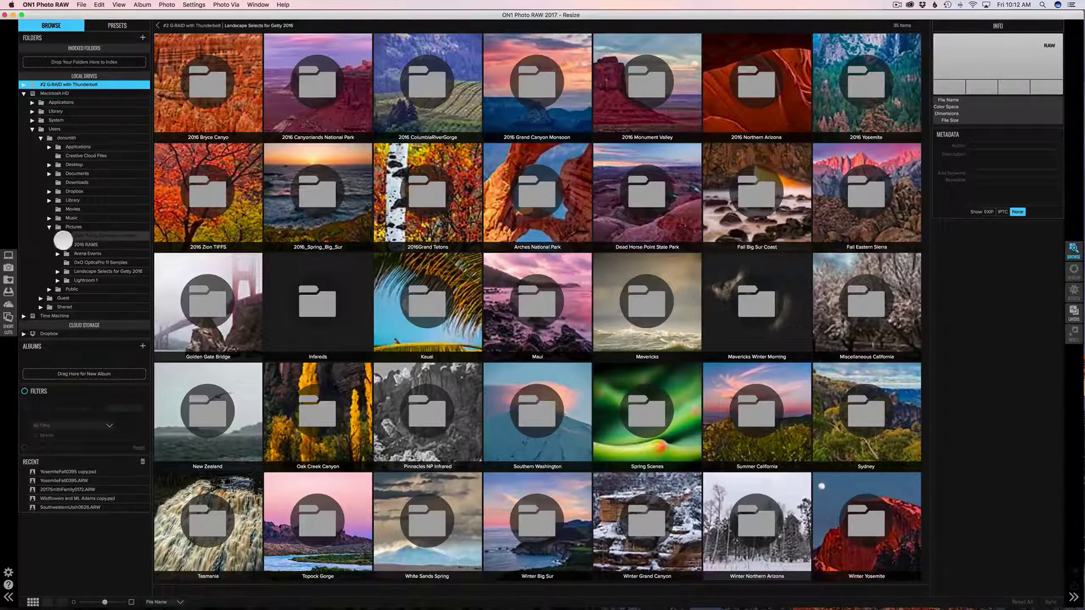
click(79, 245)
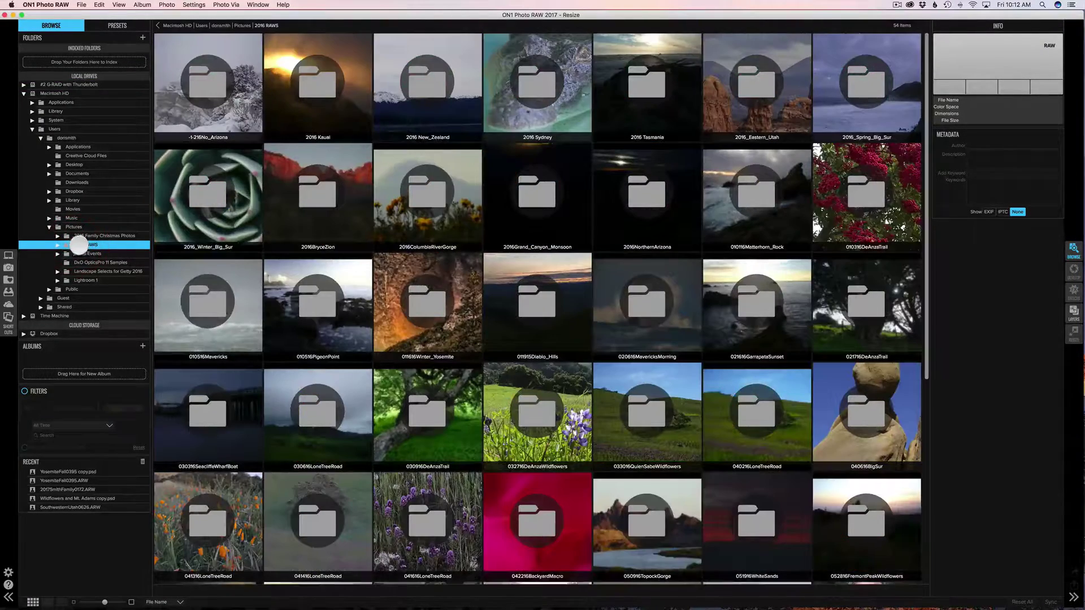
click(8, 255)
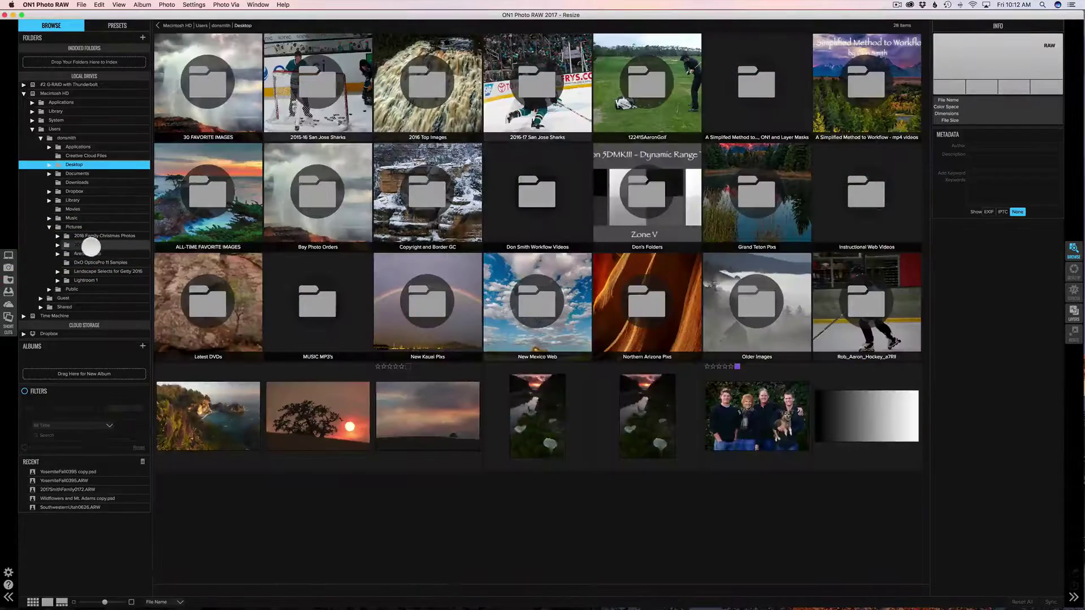
click(90, 247)
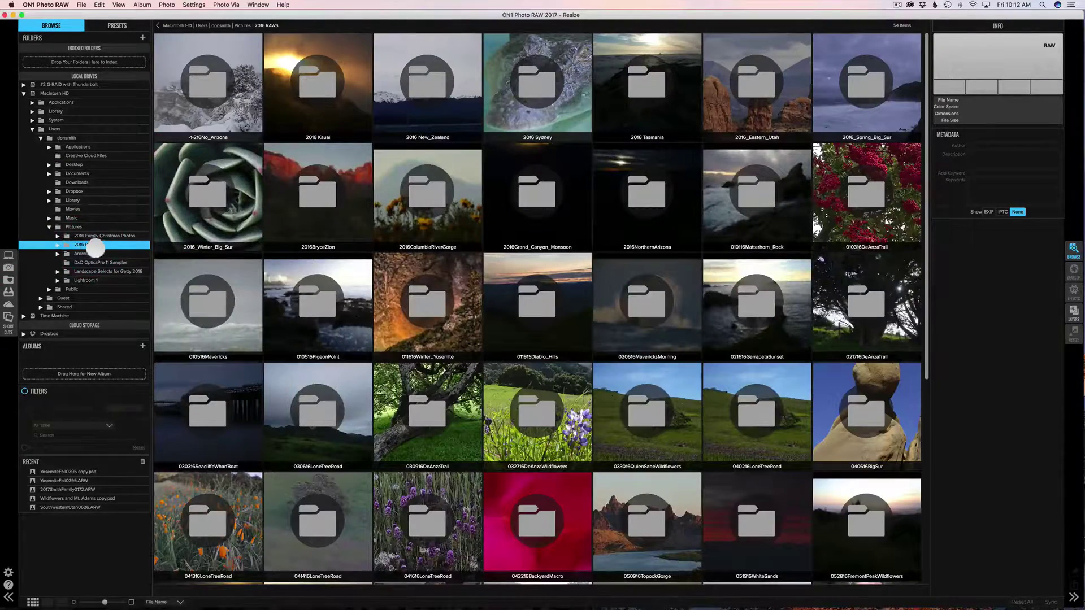
scroll(270, 385, down, 3)
scroll(270, 385, down, 5)
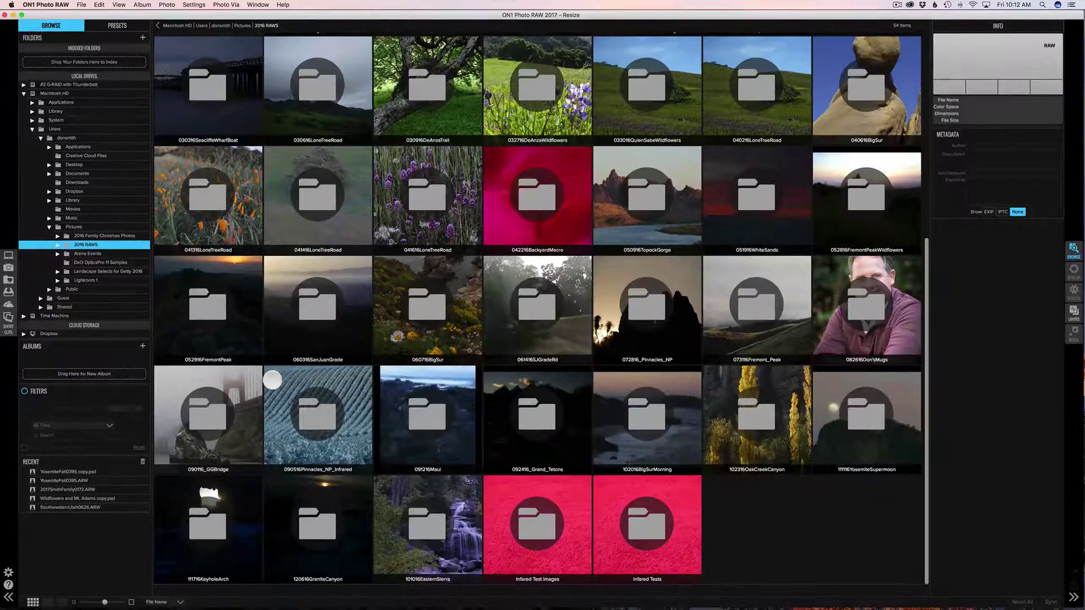
Open 092416_Grand_Tetons and scroll through its 419 thumbnails
click(541, 405)
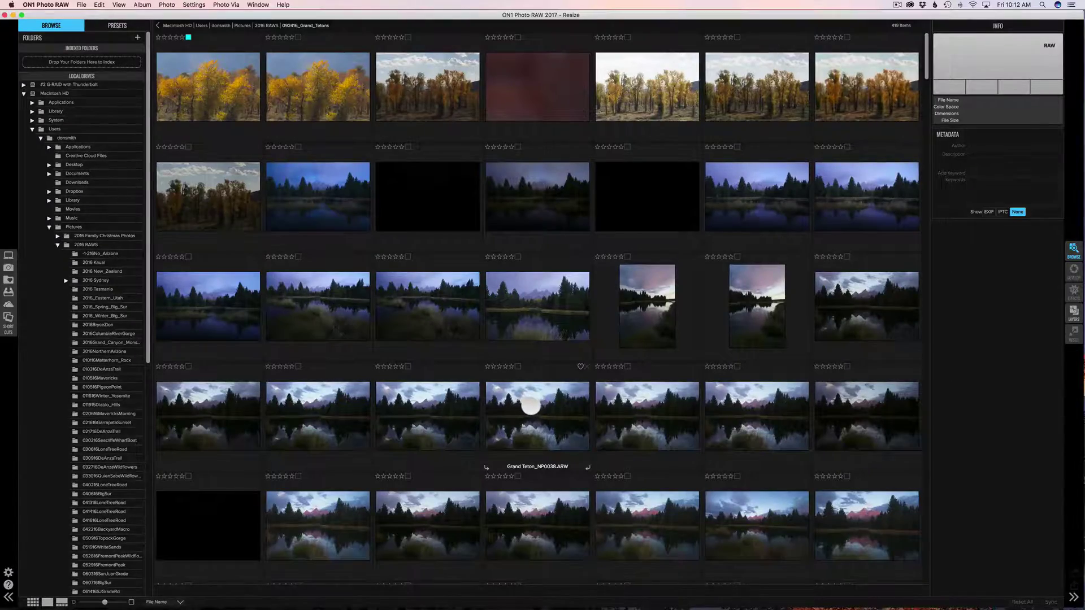
scroll(530, 405, down, 20)
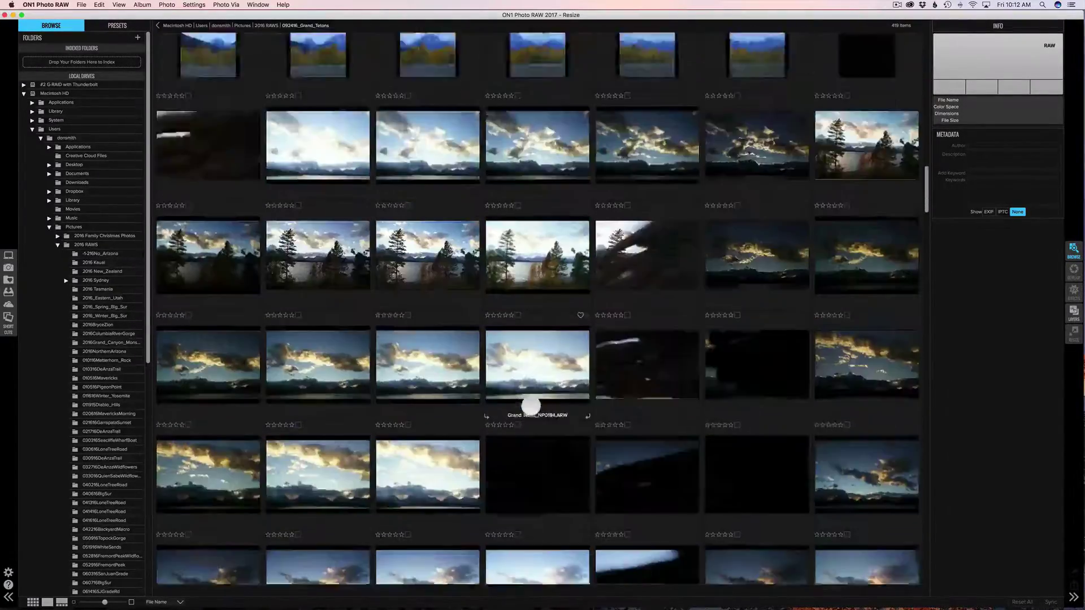
scroll(531, 405, down, 20)
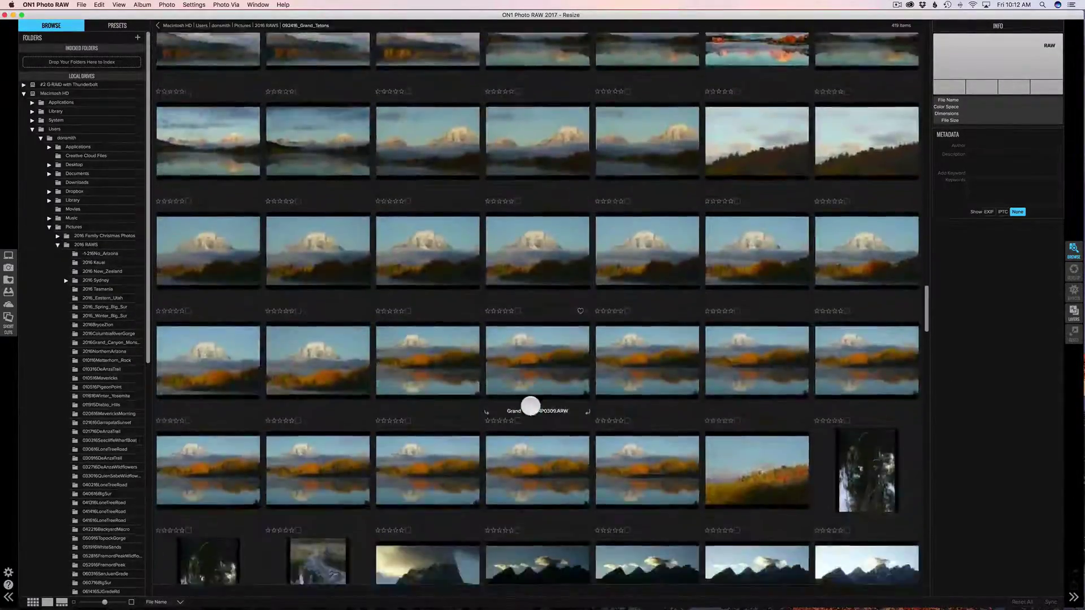
scroll(531, 405, down, 20)
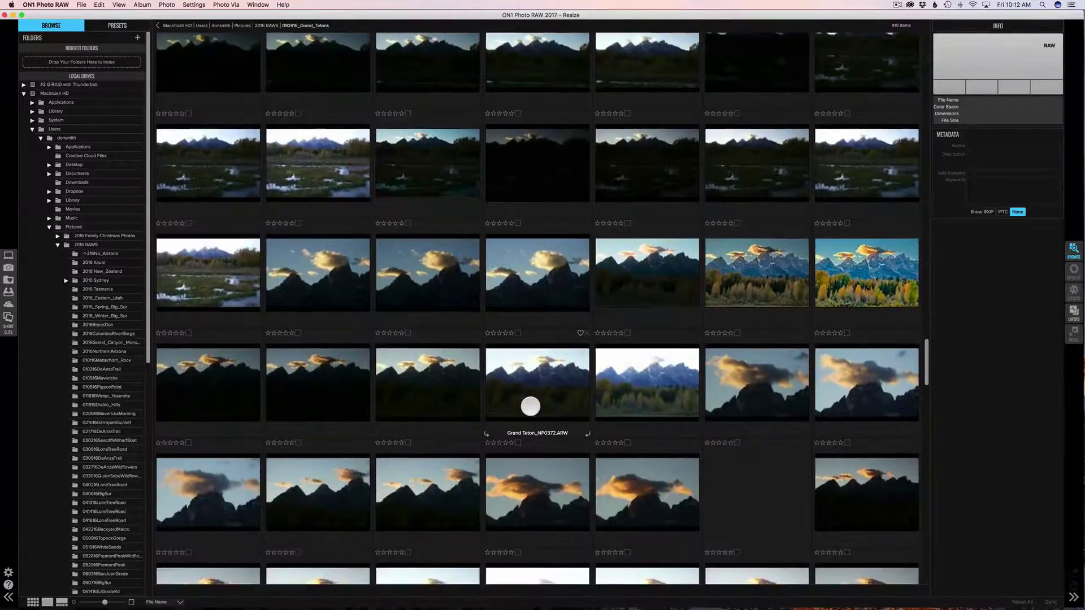
scroll(530, 405, down, 20)
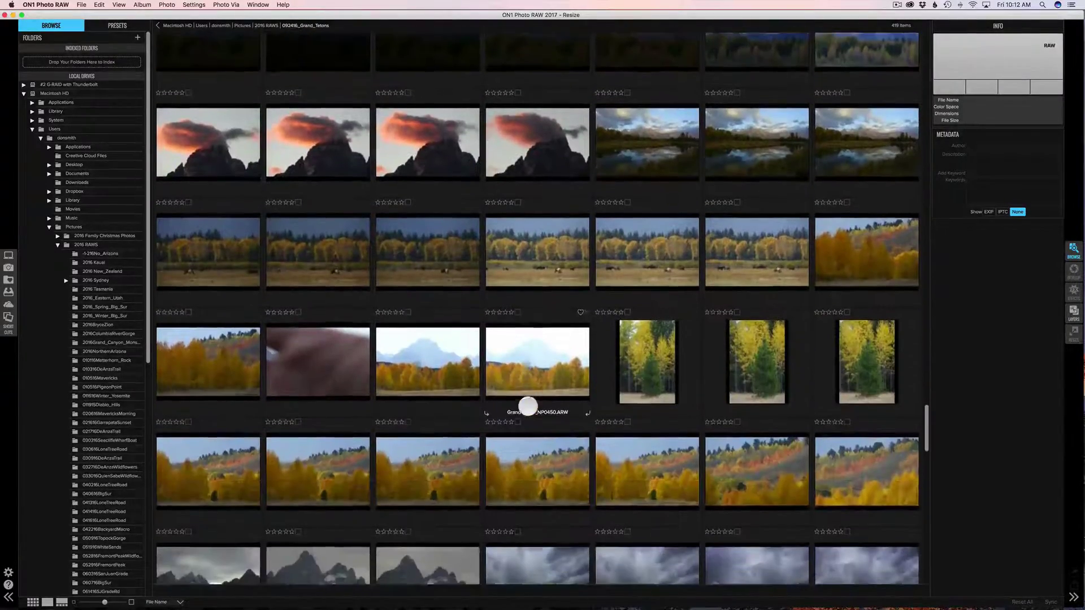
scroll(527, 406, down, 1)
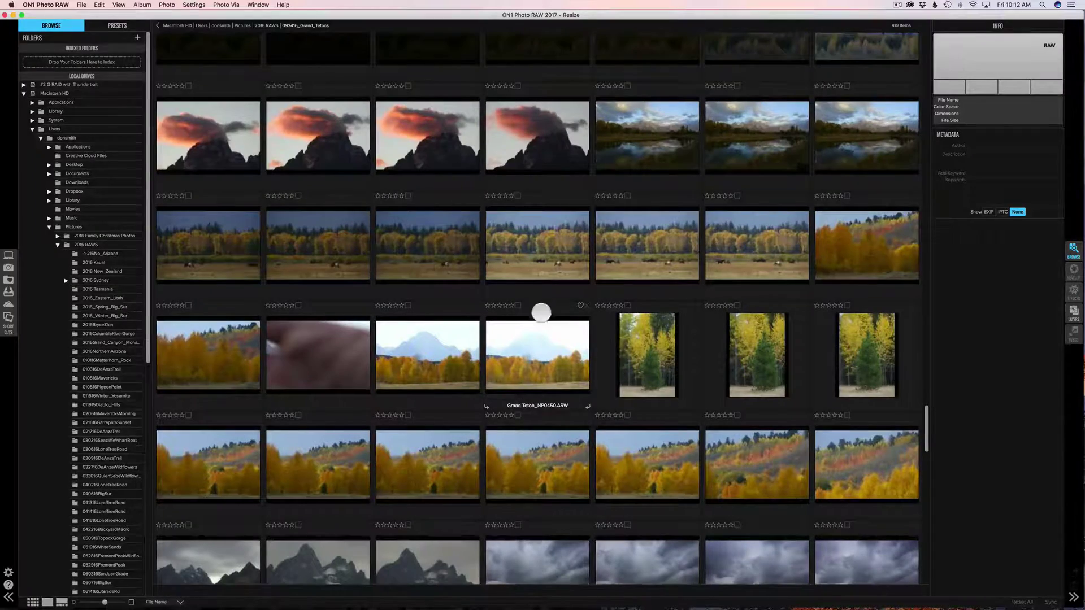
scroll(527, 320, up, 20)
scroll(527, 324, up, 15)
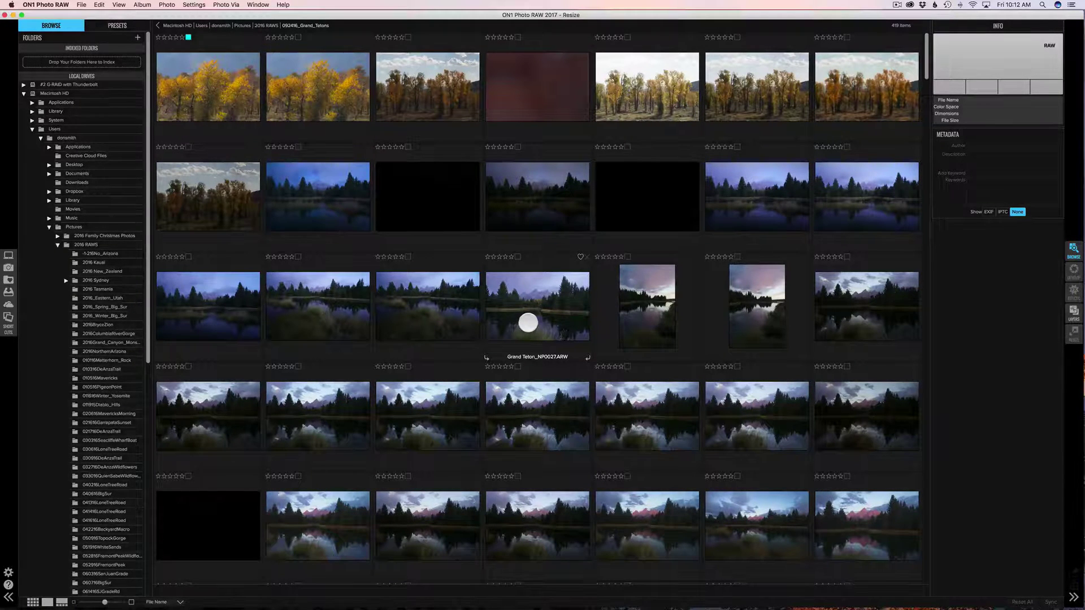
click(628, 315)
double_click(627, 315)
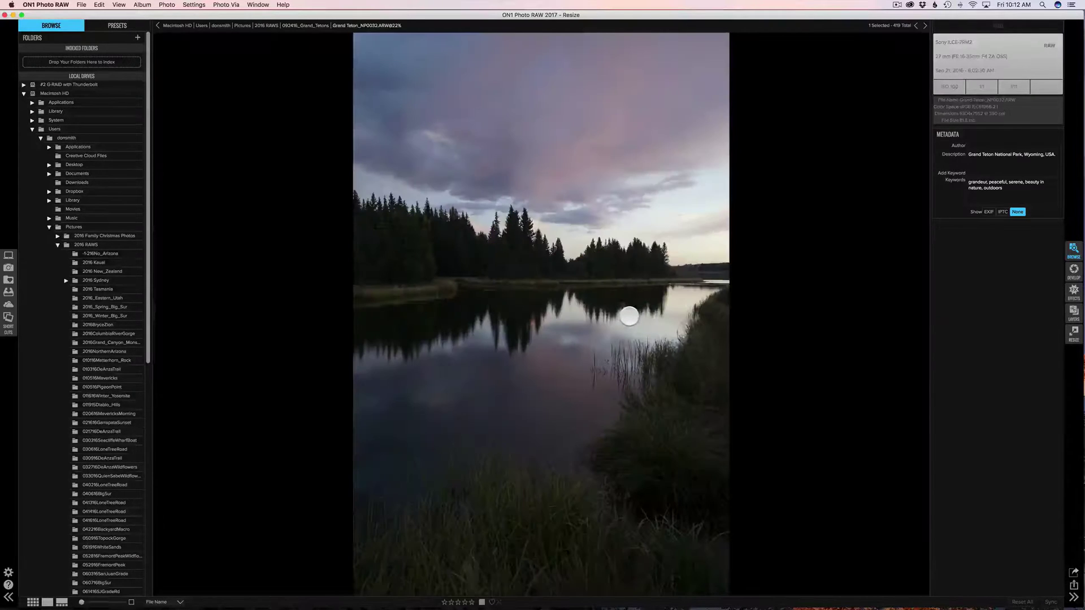
key(Right)
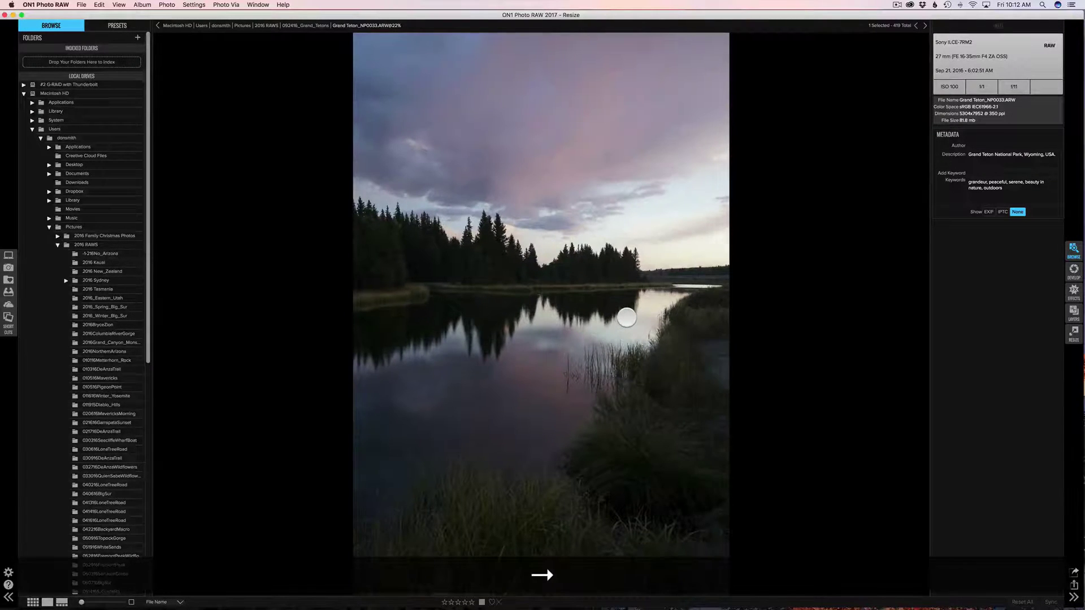
key(Right)
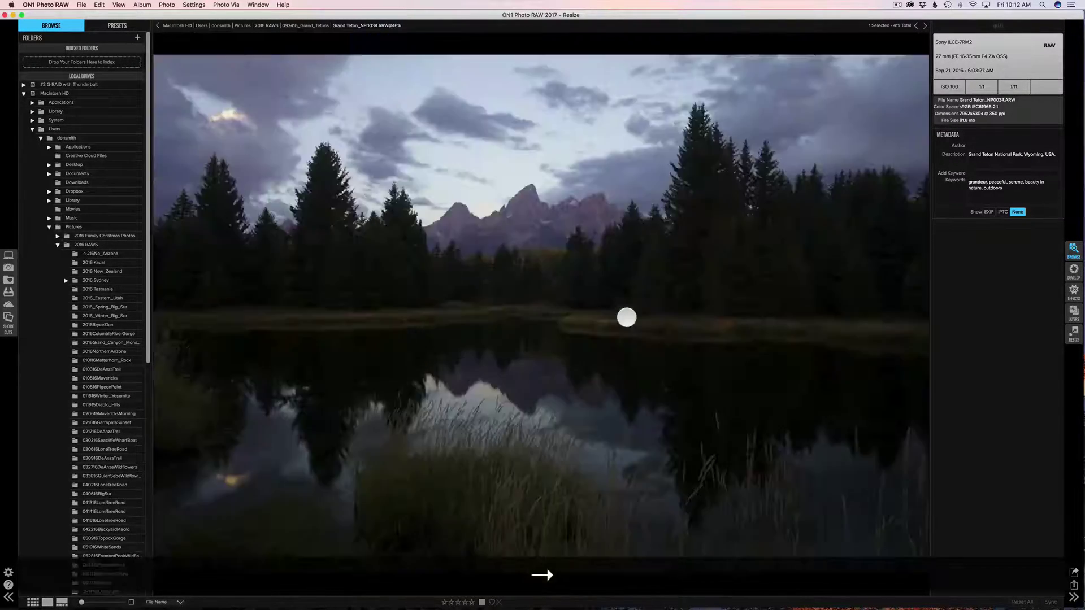
key(Right)
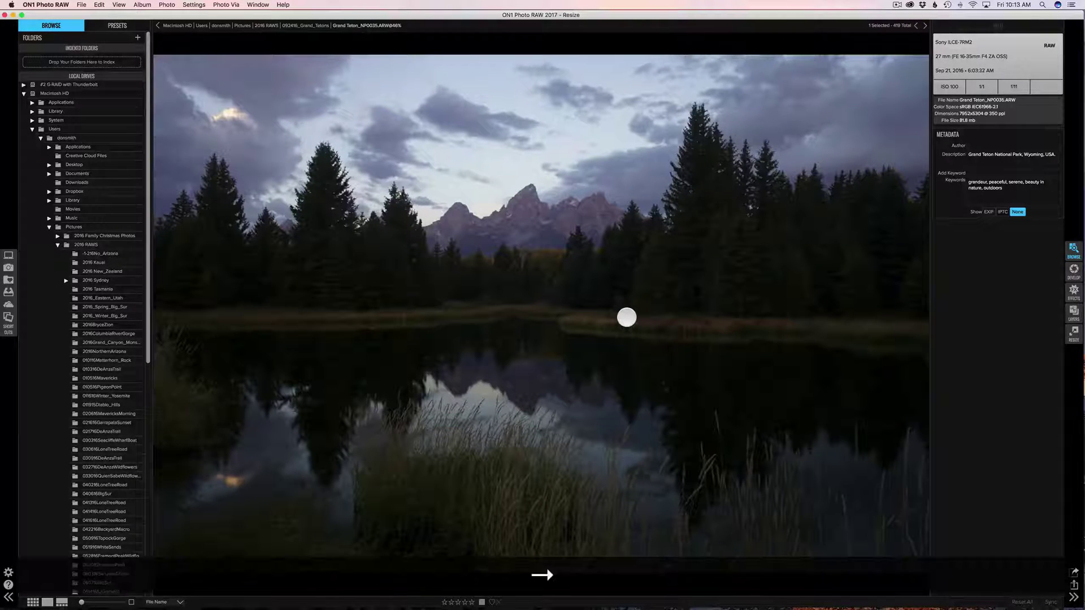
key(Right)
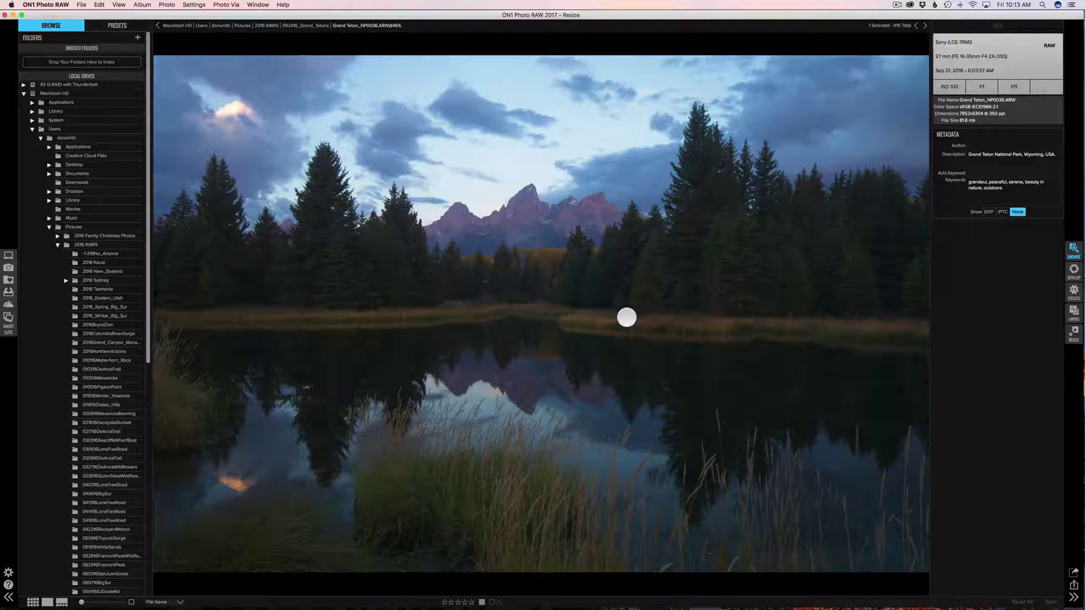
key(g)
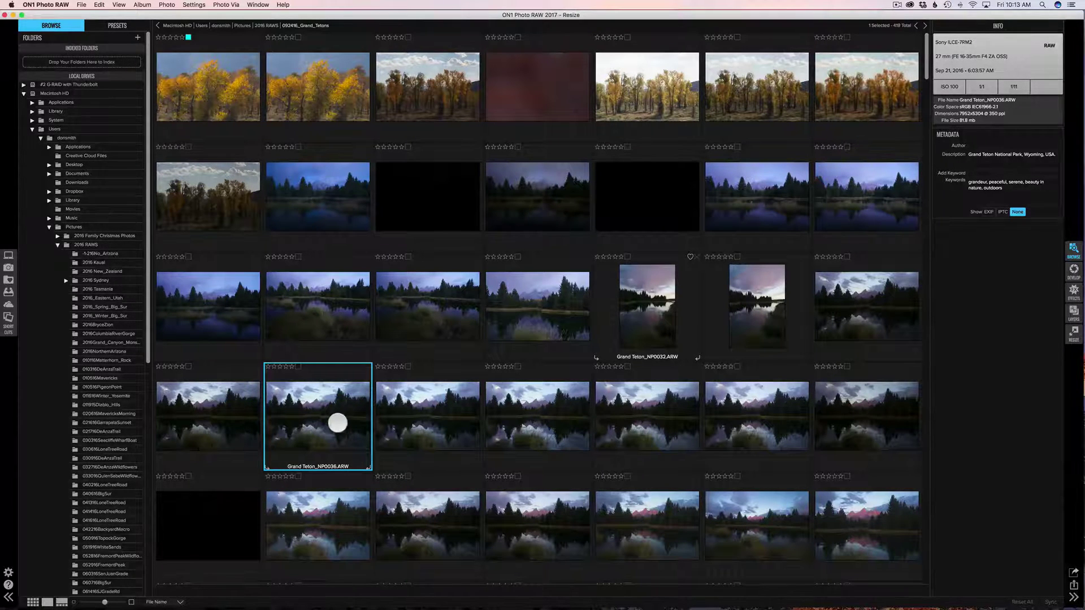
right_click(338, 423)
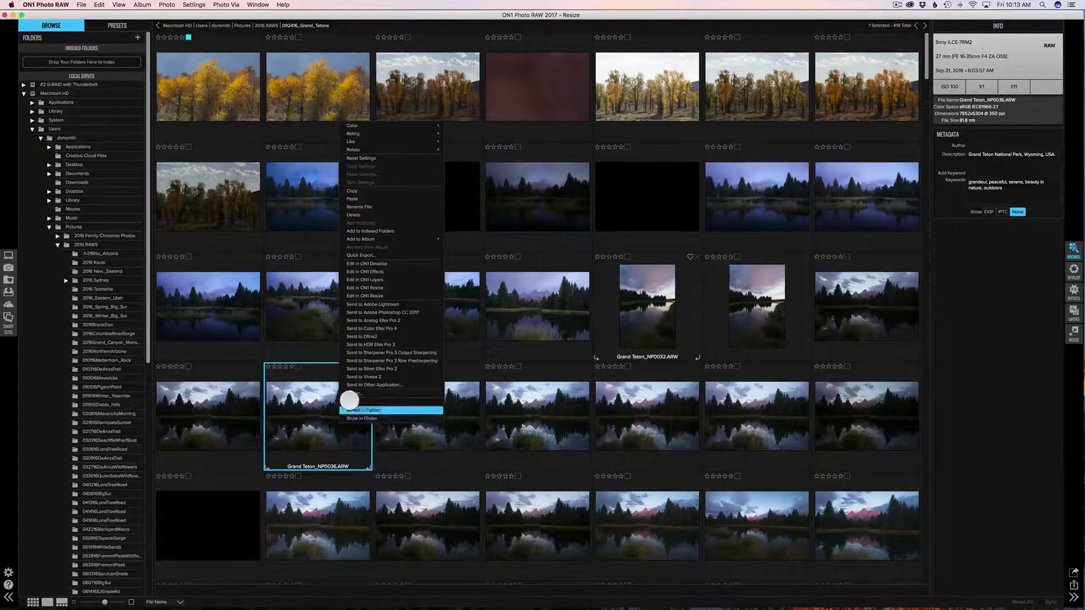
mouse_move(360, 125)
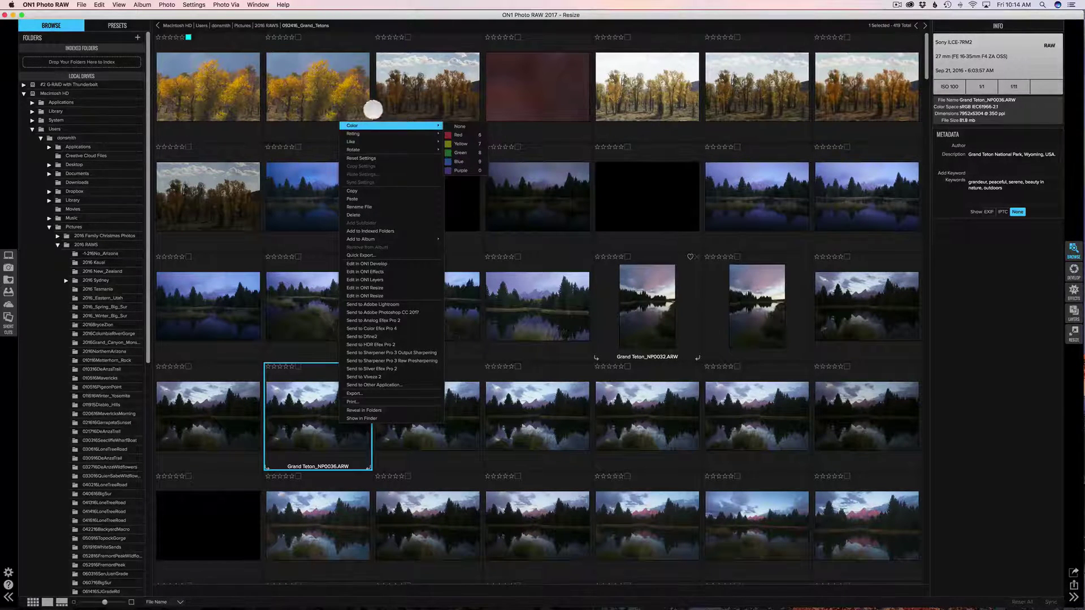
click(372, 112)
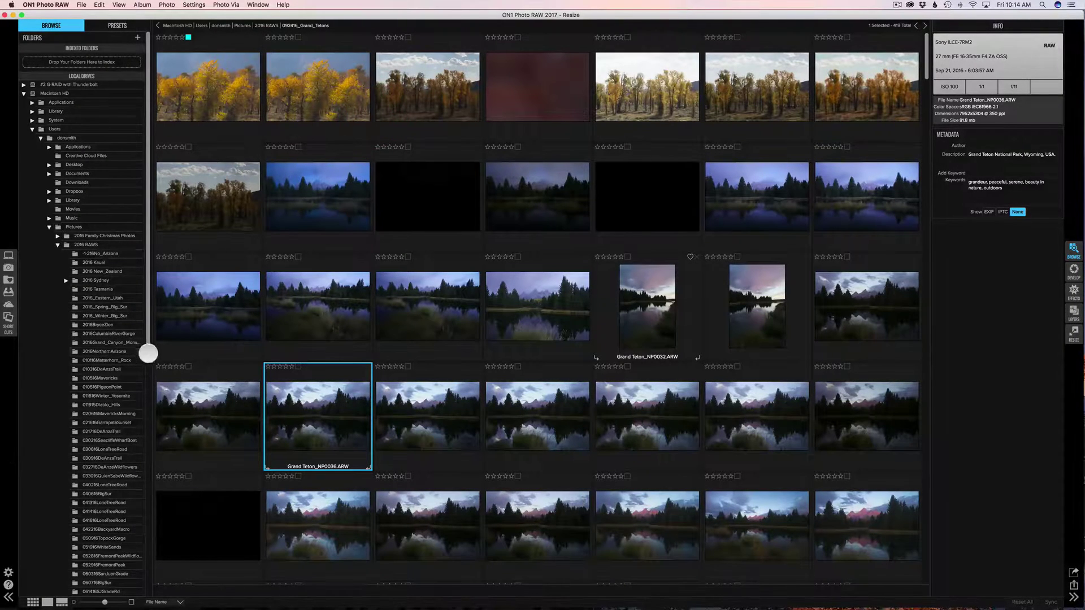
Open the 091216Maui folder, select Maui0069.ARW and scroll through the photos
drag(148, 353, 162, 511)
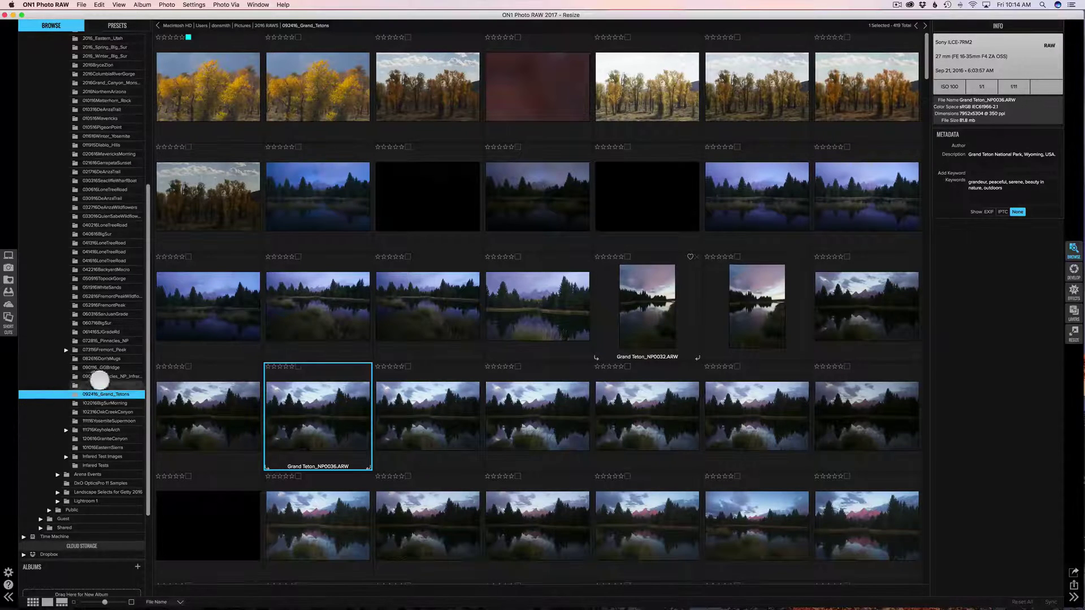
click(98, 385)
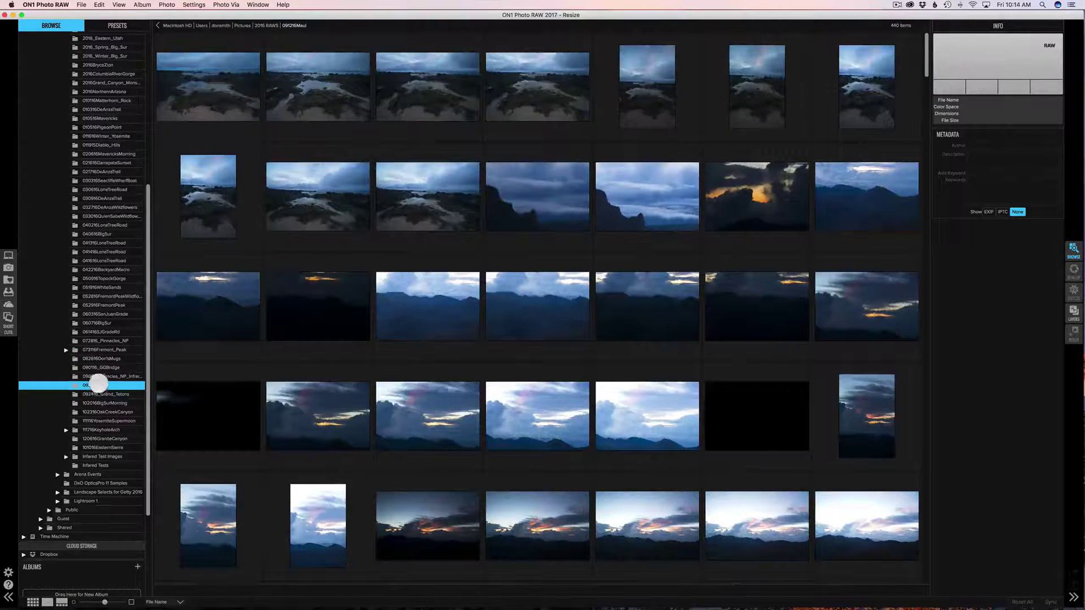
scroll(399, 435, down, 5)
click(394, 427)
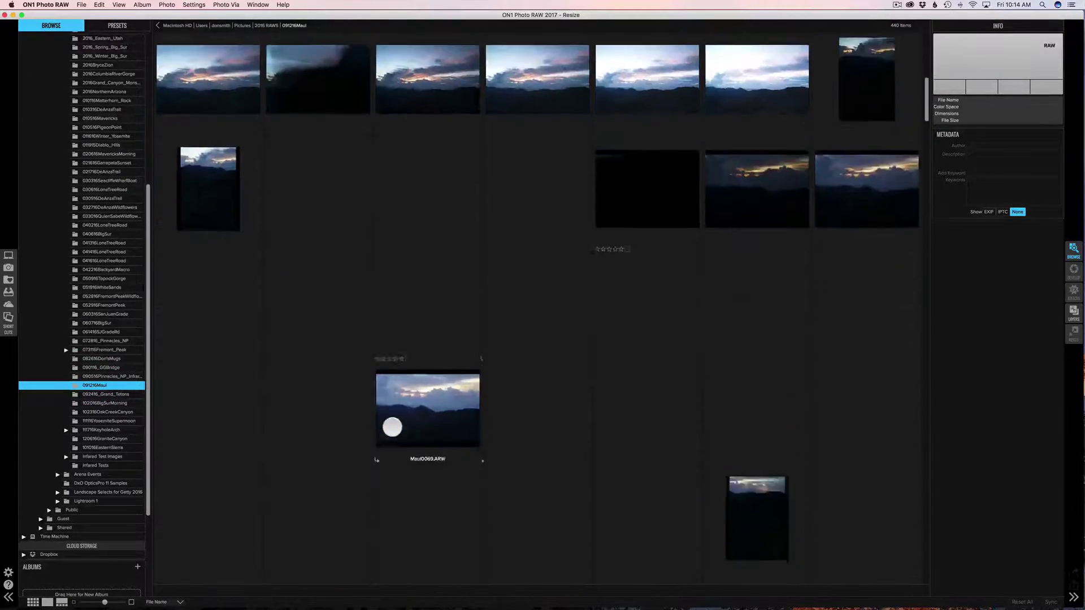
scroll(392, 428, down, 10)
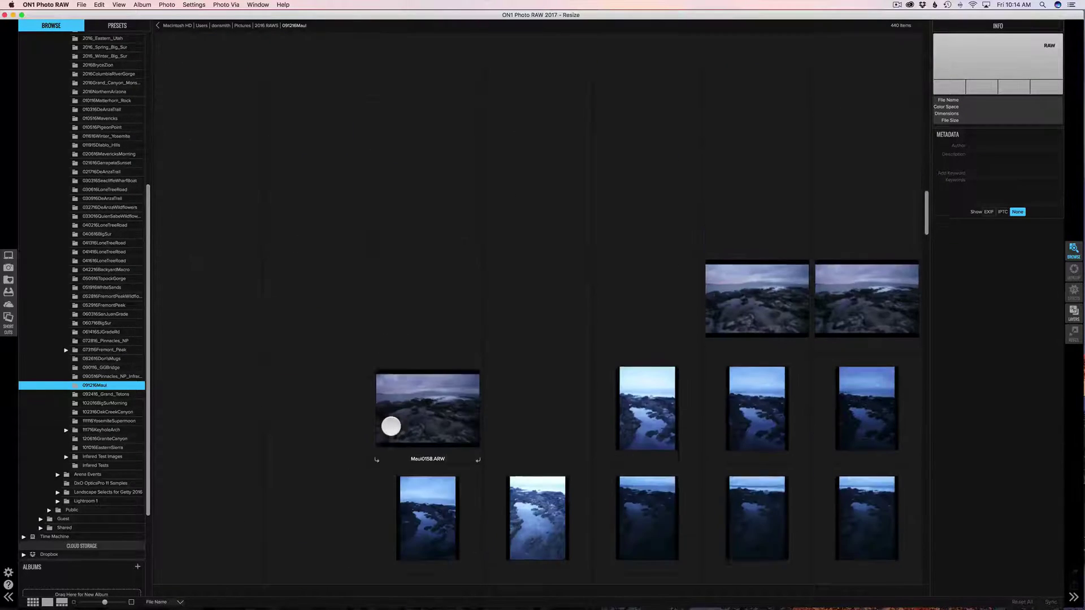
scroll(391, 426, down, 2)
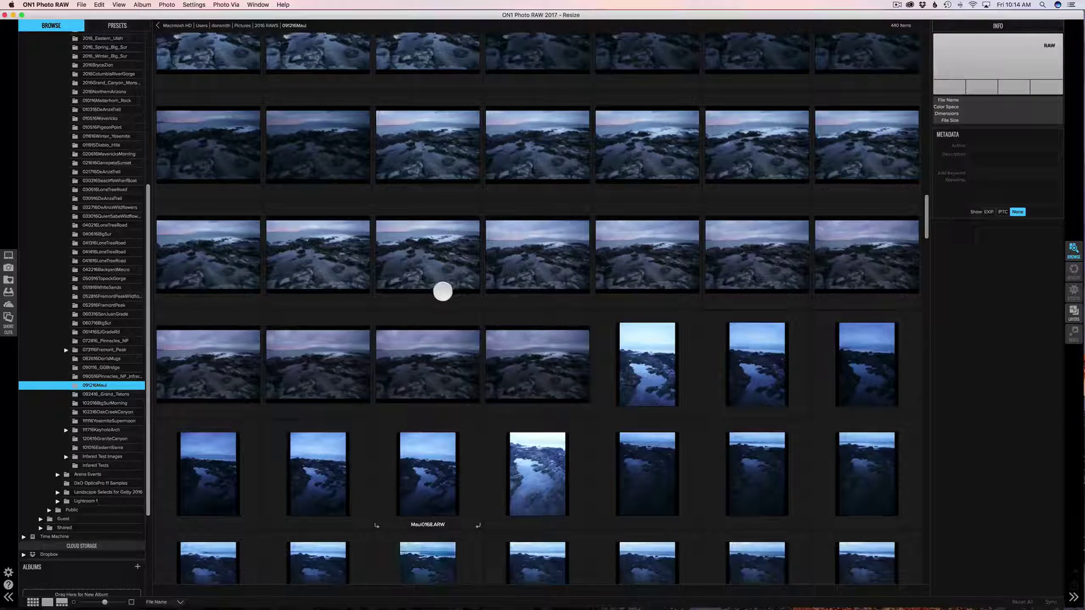
scroll(442, 291, up, 5)
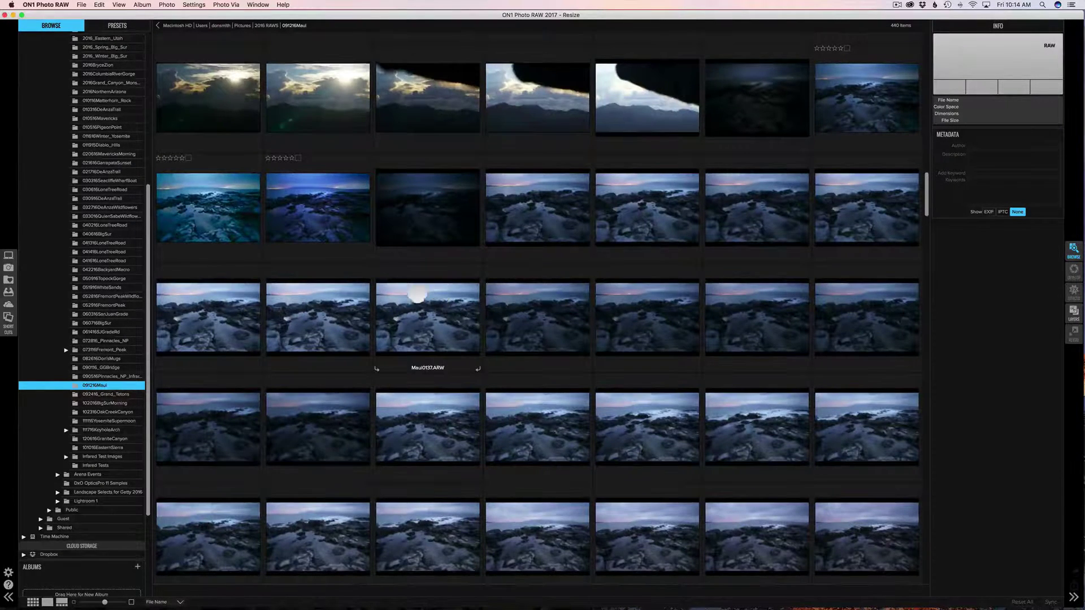
scroll(476, 286, up, 3)
scroll(475, 285, up, 8)
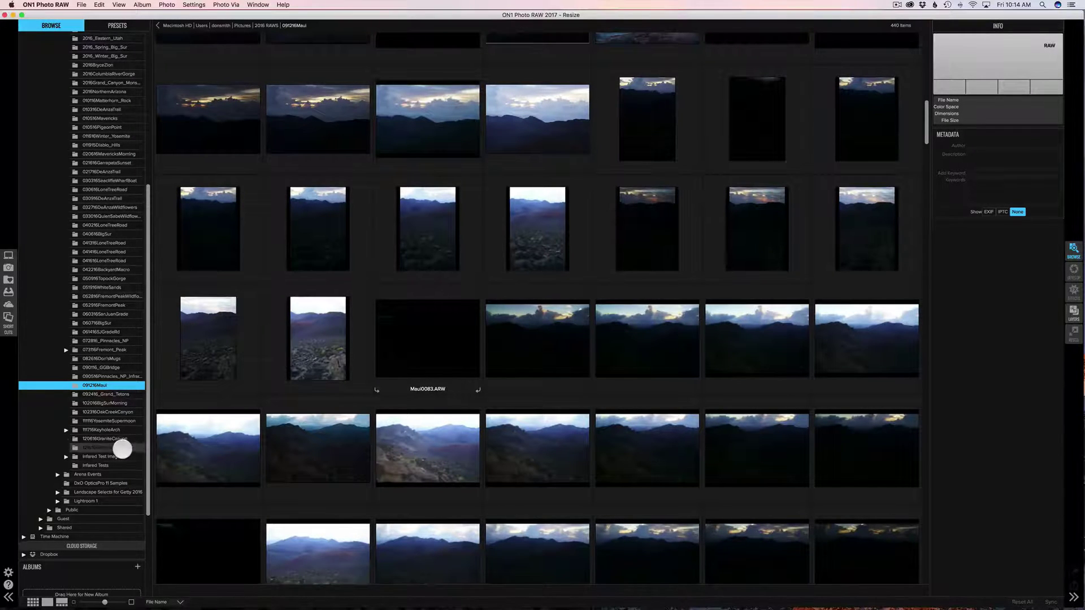
Go via 101016EasternSierra to 111116YosemiteSupermoon and select YosemiteFall0326.ARW
click(121, 448)
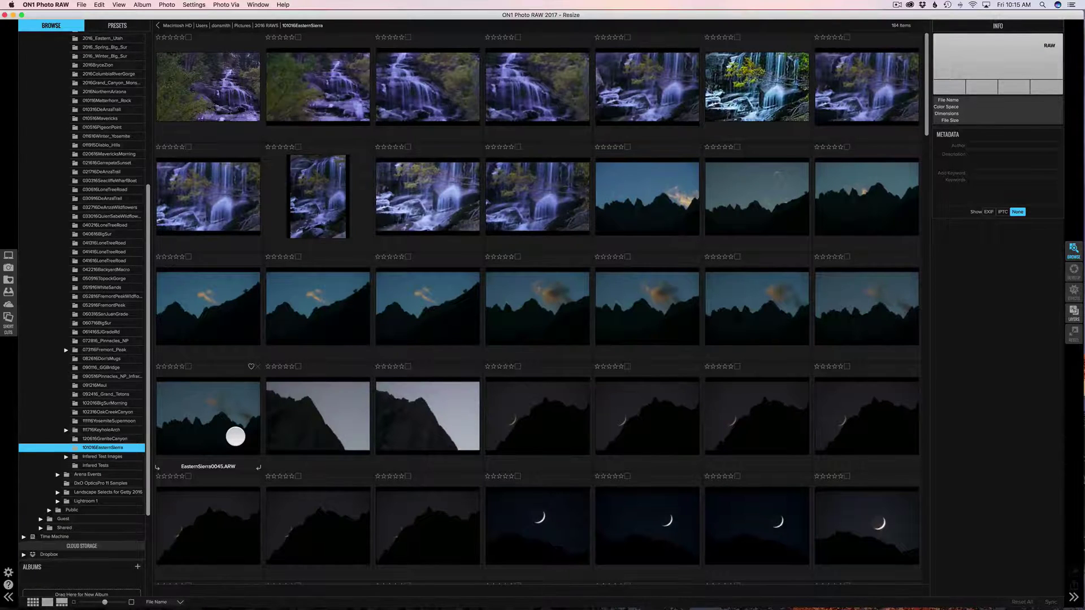
click(111, 421)
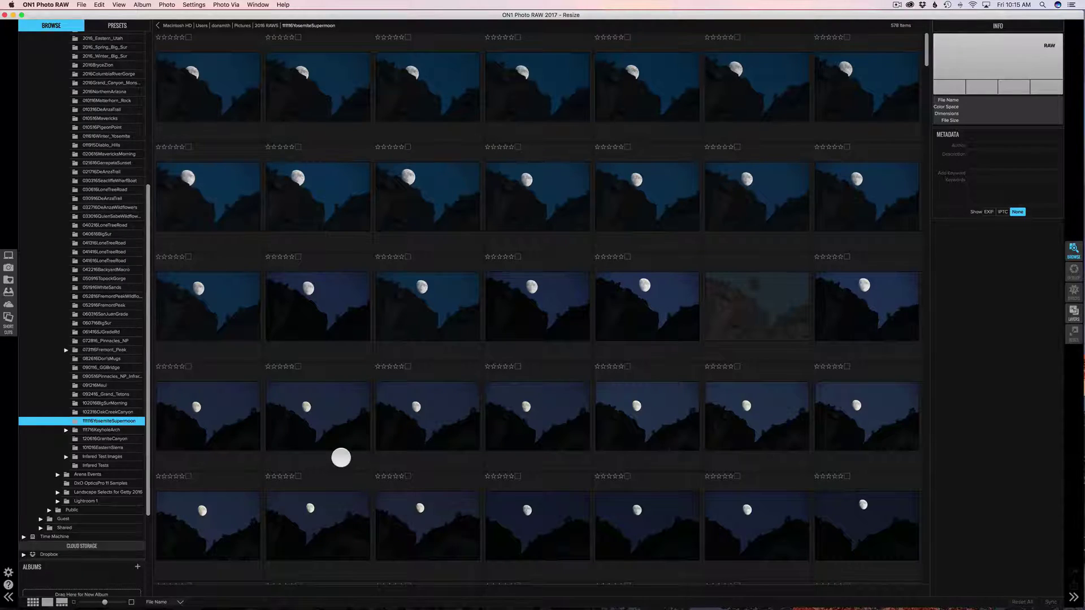
scroll(342, 459, down, 15)
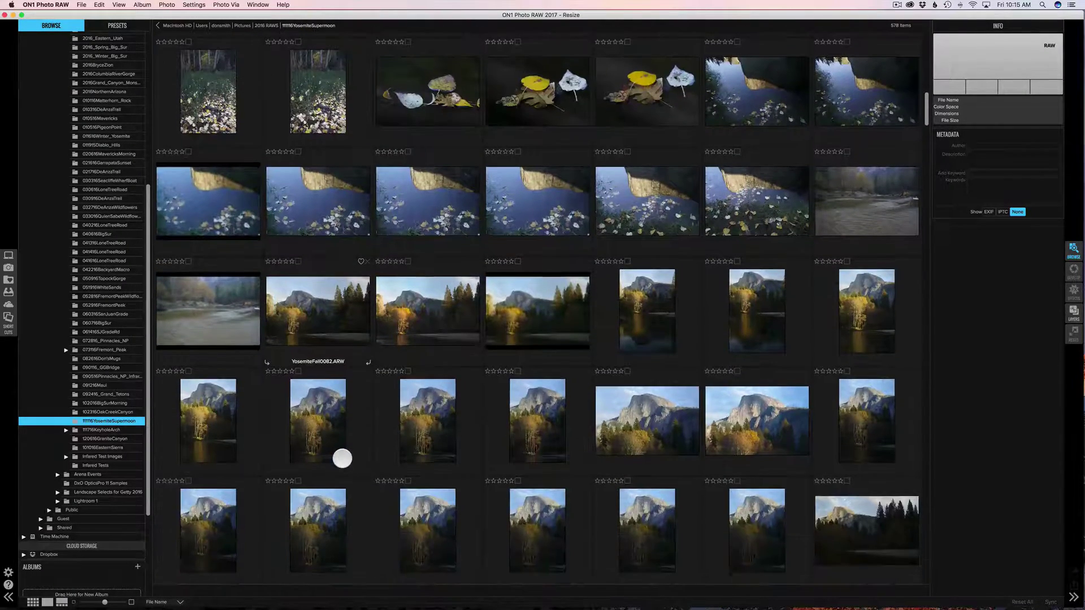
scroll(342, 458, down, 8)
scroll(341, 459, down, 5)
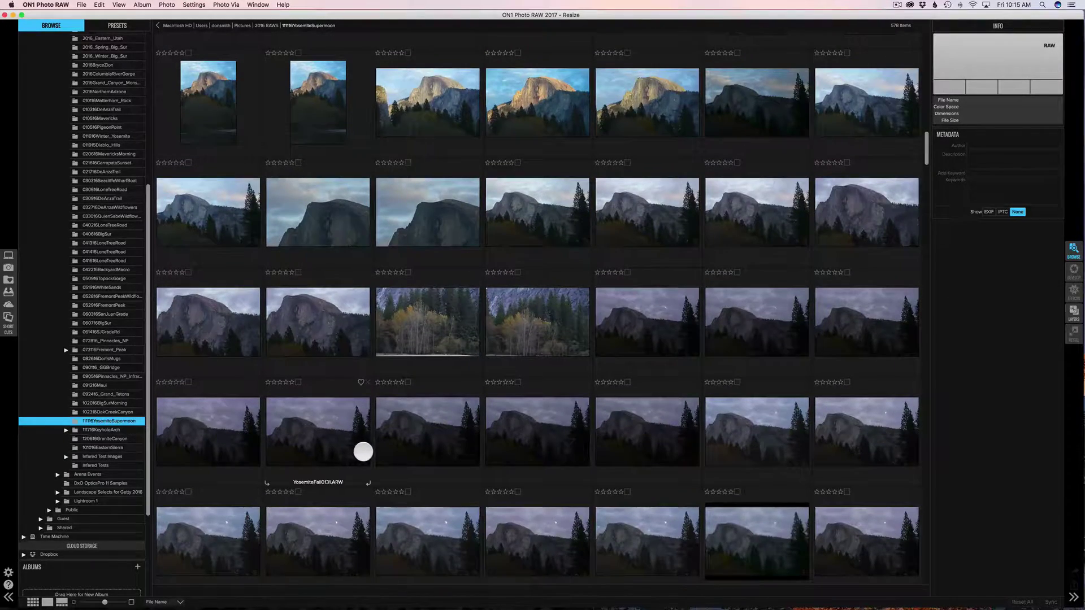
scroll(360, 451, down, 7)
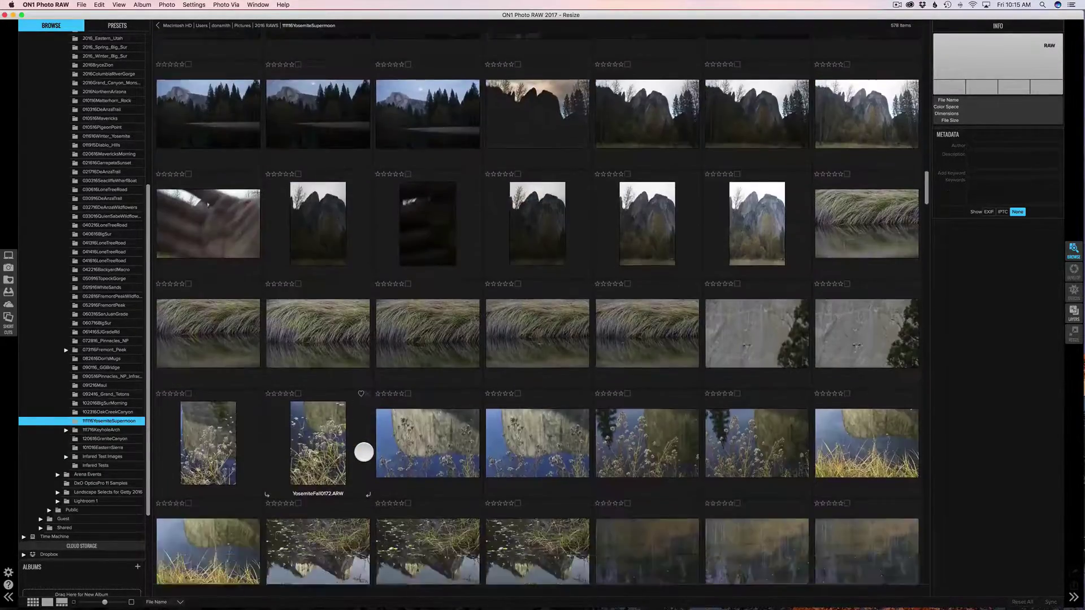
scroll(364, 452, down, 10)
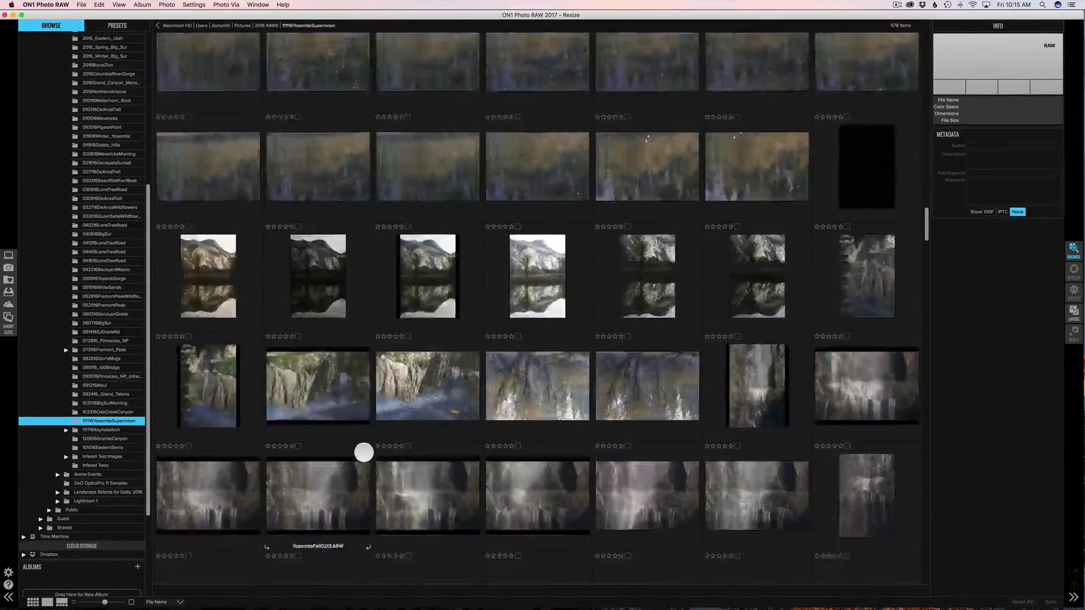
scroll(364, 451, down, 15)
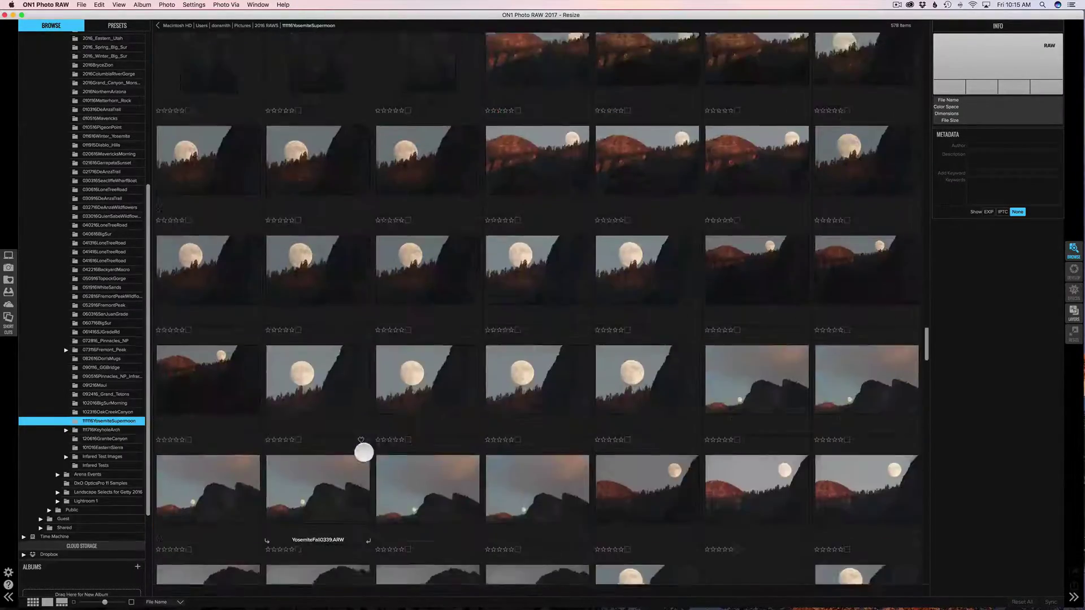
scroll(364, 452, down, 3)
scroll(362, 452, up, 3)
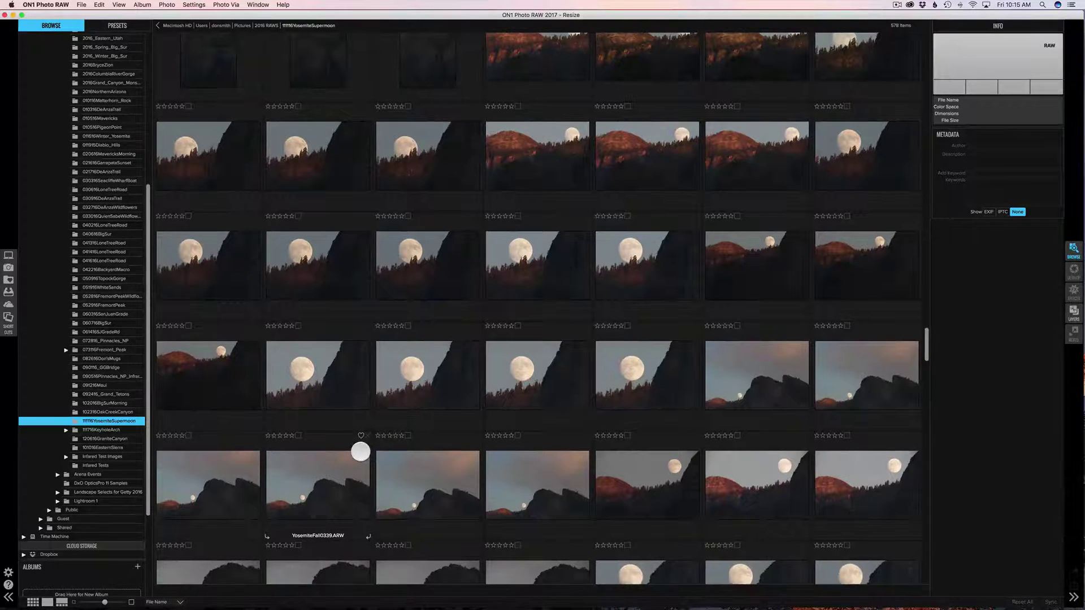
click(402, 286)
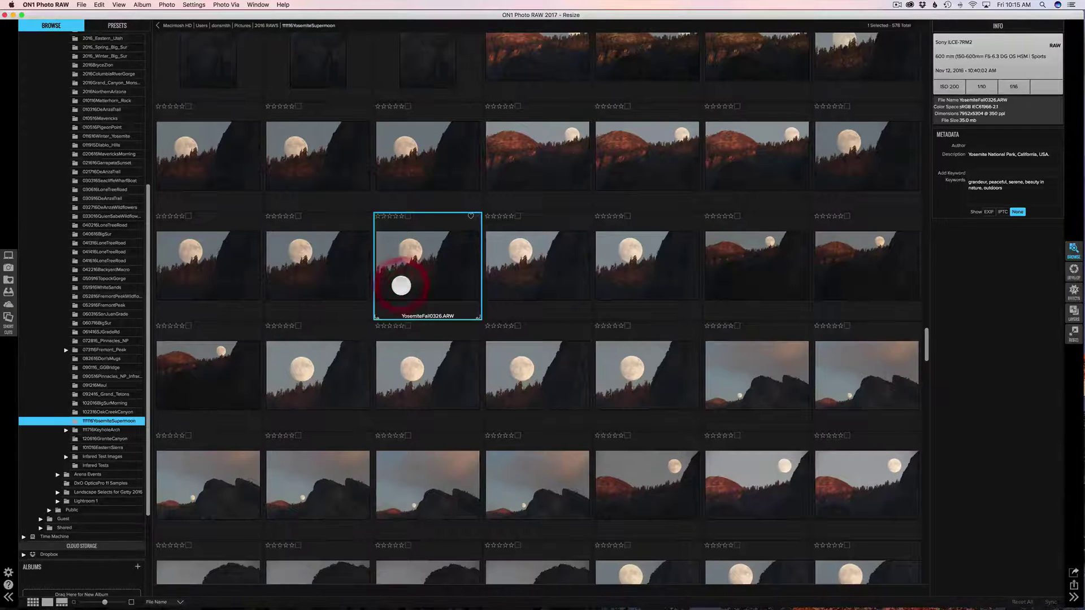
View YosemiteFall0326.ARW full-size and step forward through frames 0328, 0329 and 0339
double_click(401, 286)
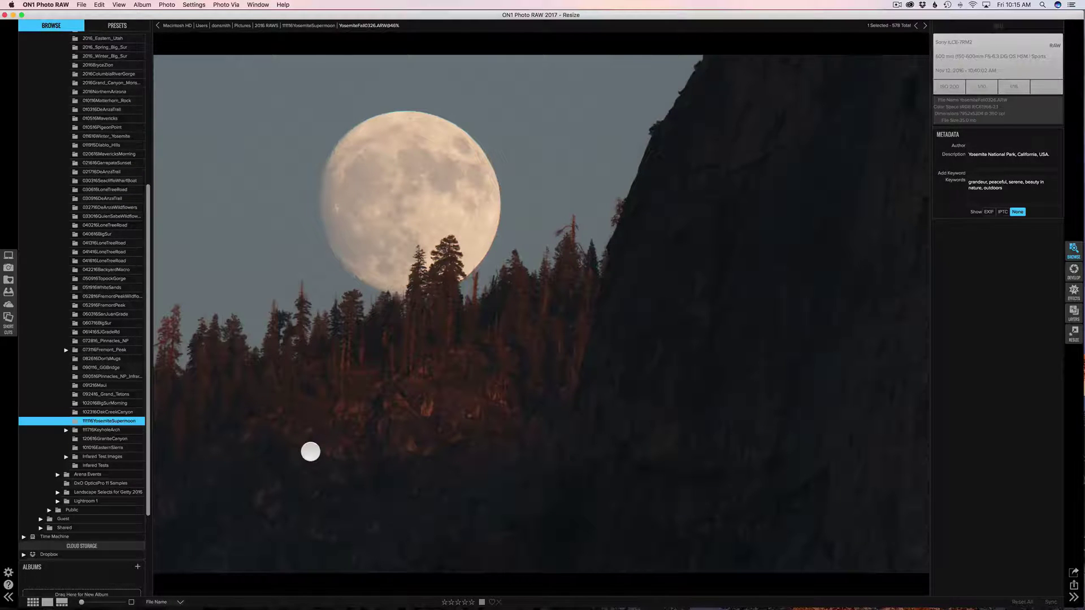
key(Right)
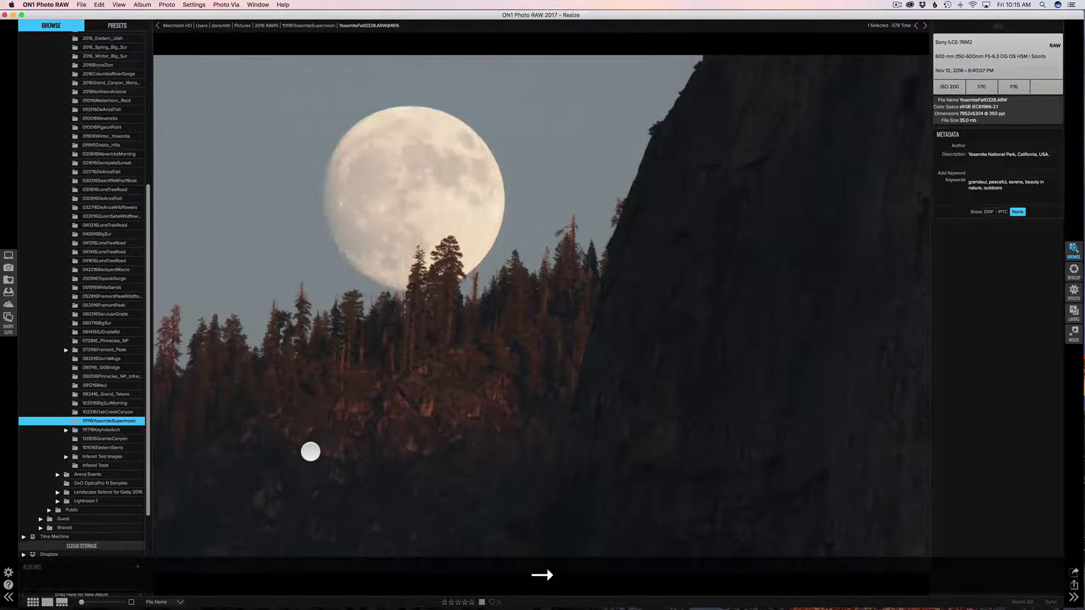
key(Right)
key(Right)
key(Right)
key(Right)
key(Right)
key(Right)
key(Right)
key(Right)
key(Right)
key(Right)
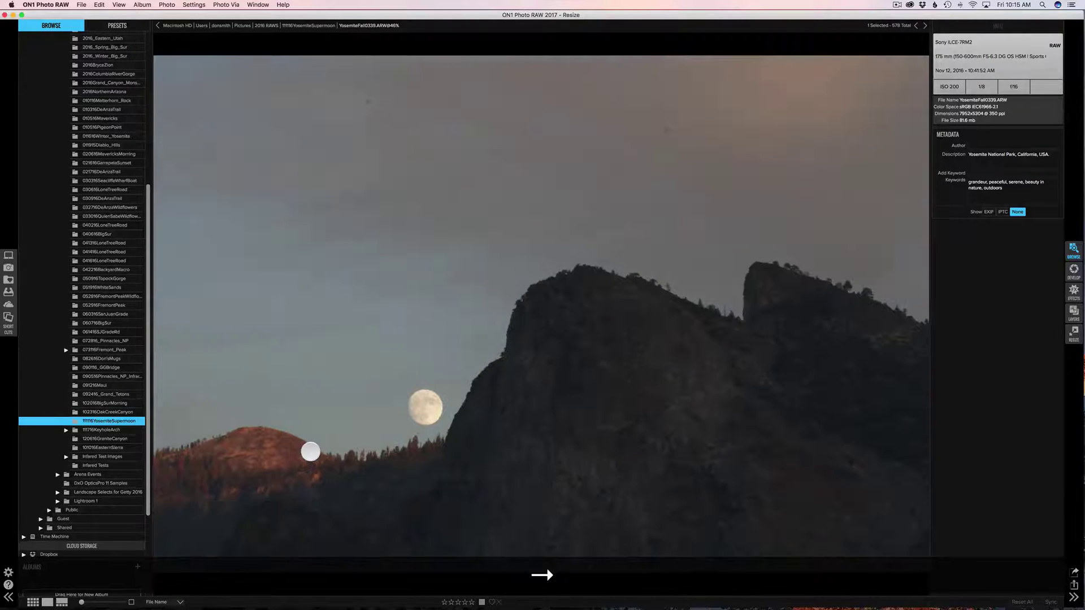
key(Right)
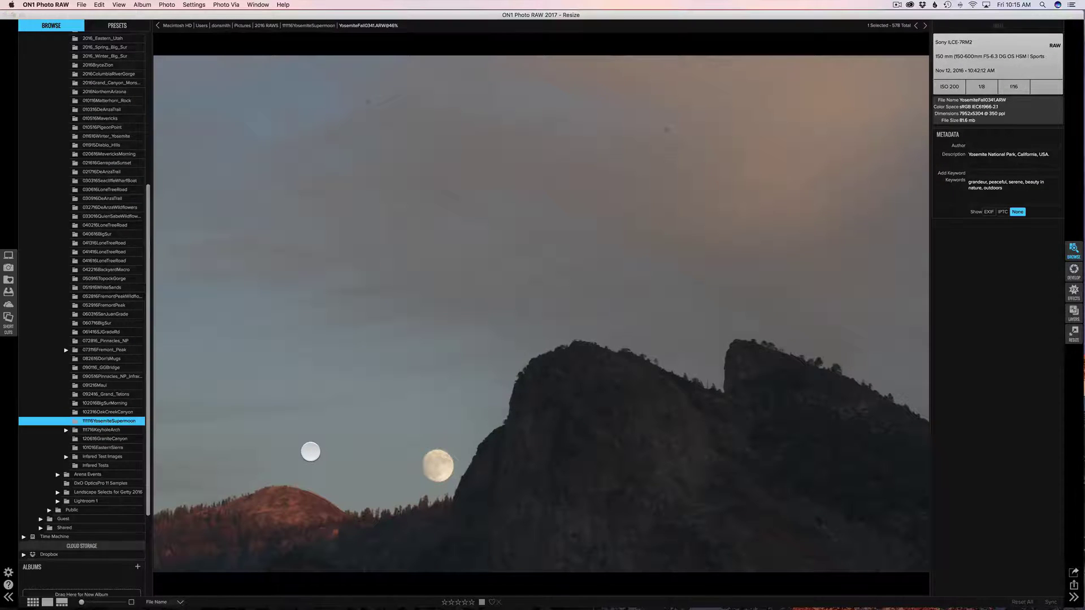
Back in the grid, open the pink-sky moonrise YosemiteFall0395.ARW full-size
key(g)
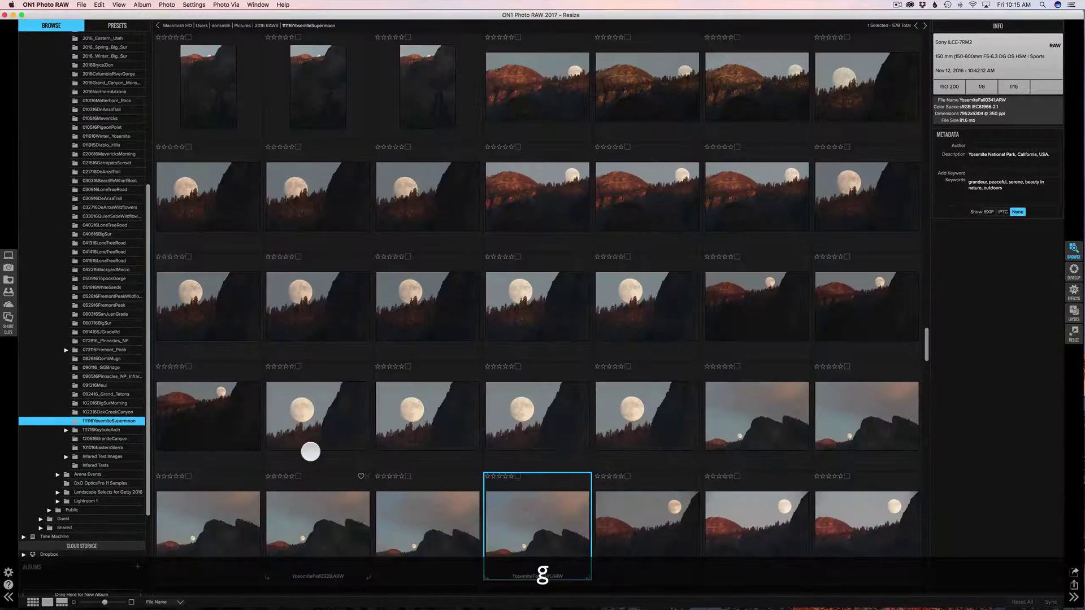
scroll(356, 475, down, 5)
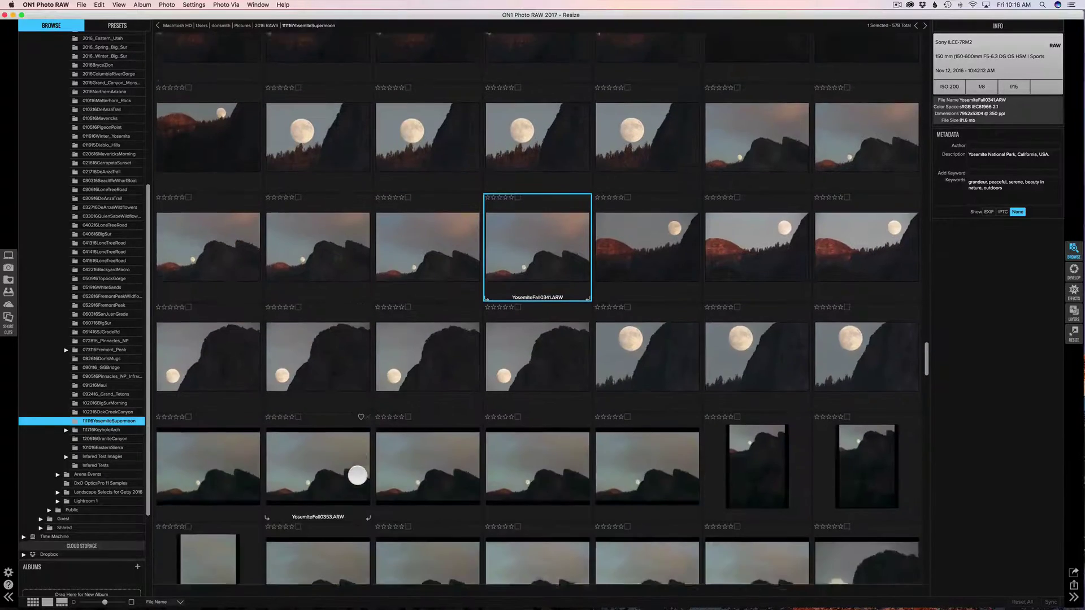
scroll(357, 475, down, 10)
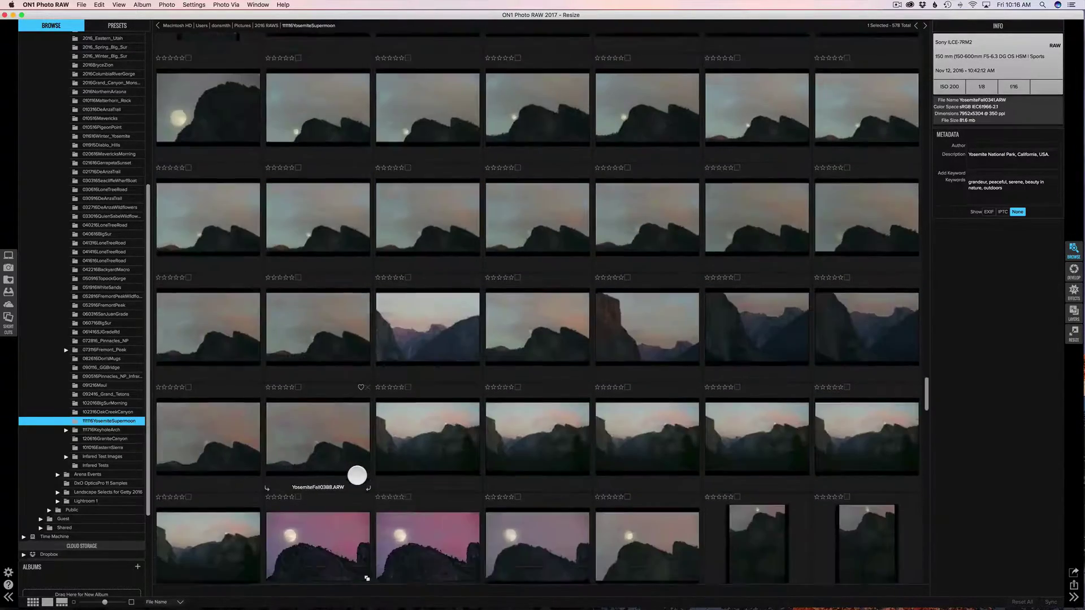
scroll(356, 475, down, 3)
click(439, 422)
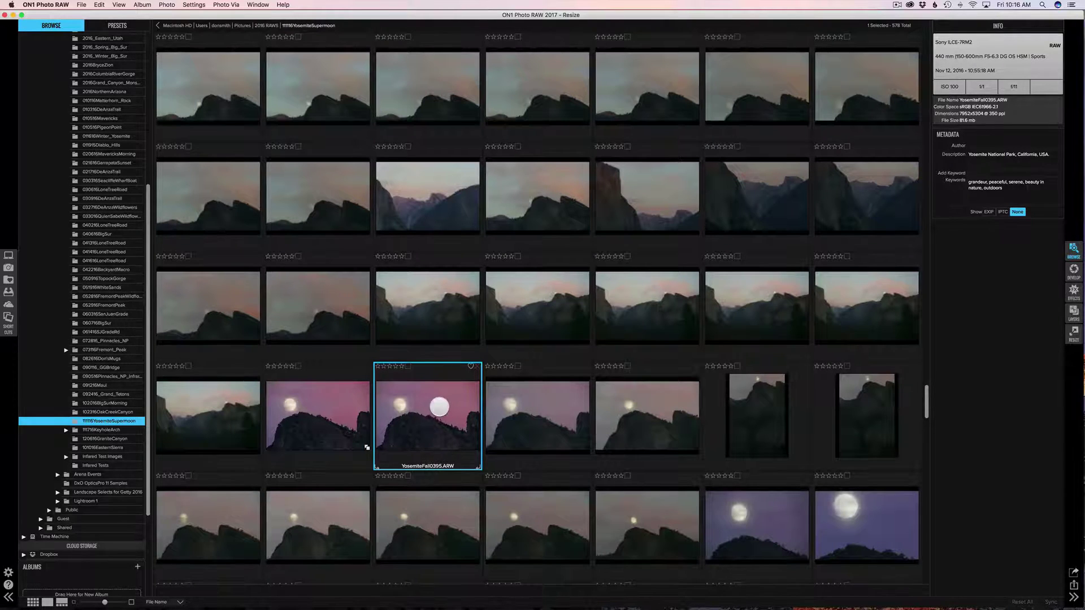
double_click(426, 405)
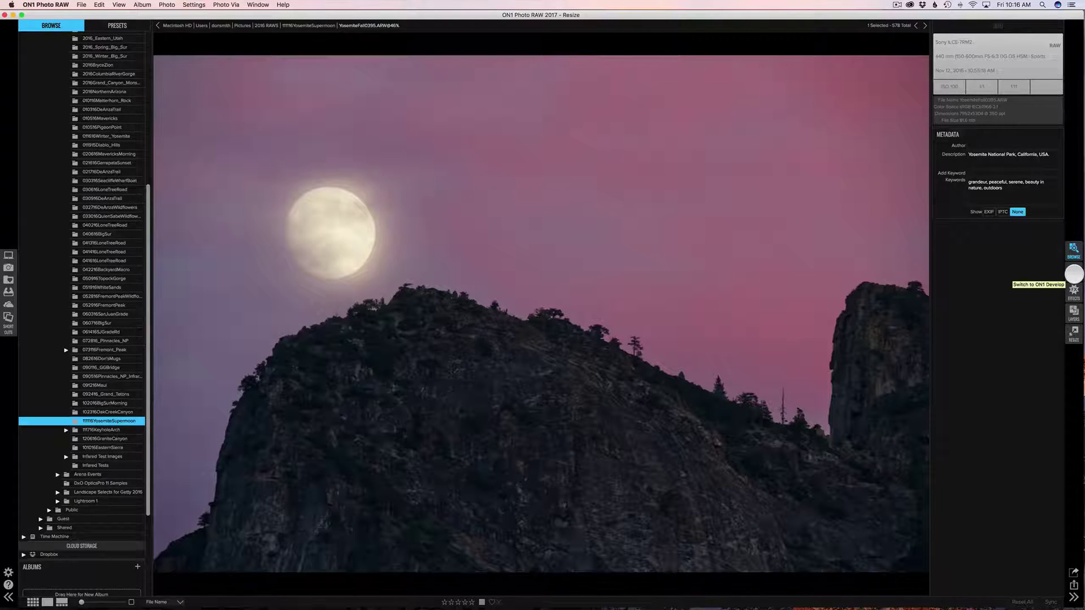
Take YosemiteFall0395.ARW from Browse into the Develop module
click(1074, 274)
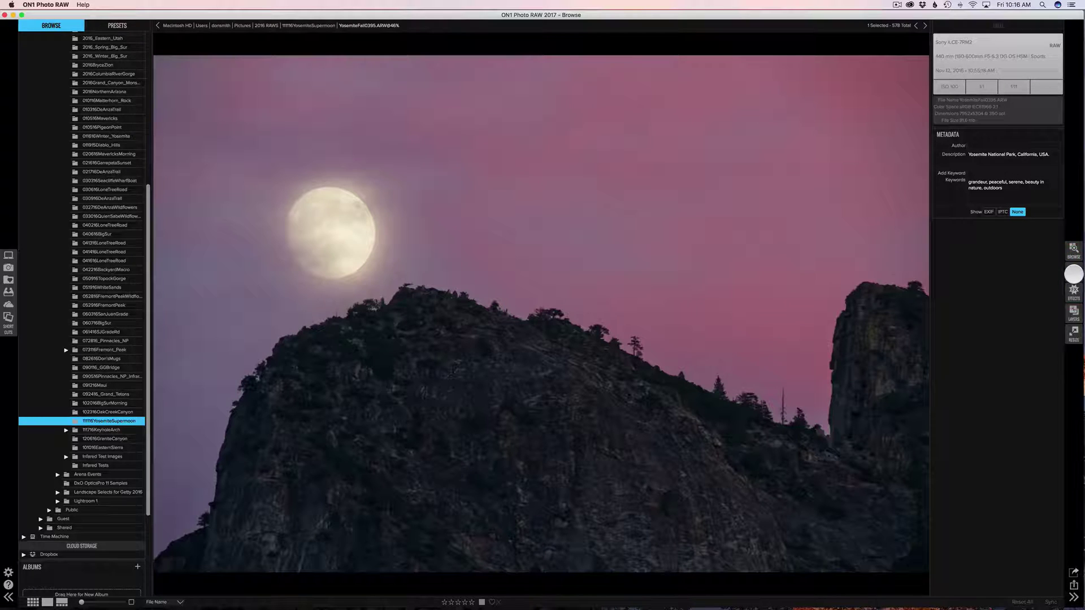
click(1070, 273)
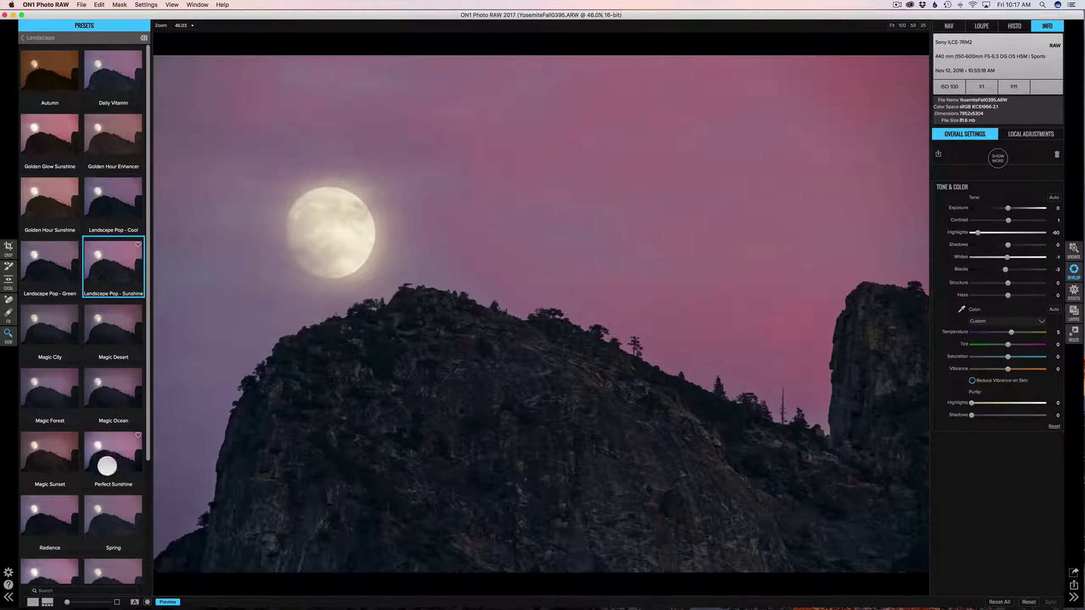
Try Magic Sunset and Perfect Sunshine, apply Landscape Pop - Sunshine, and lower Whites to about -10
click(51, 457)
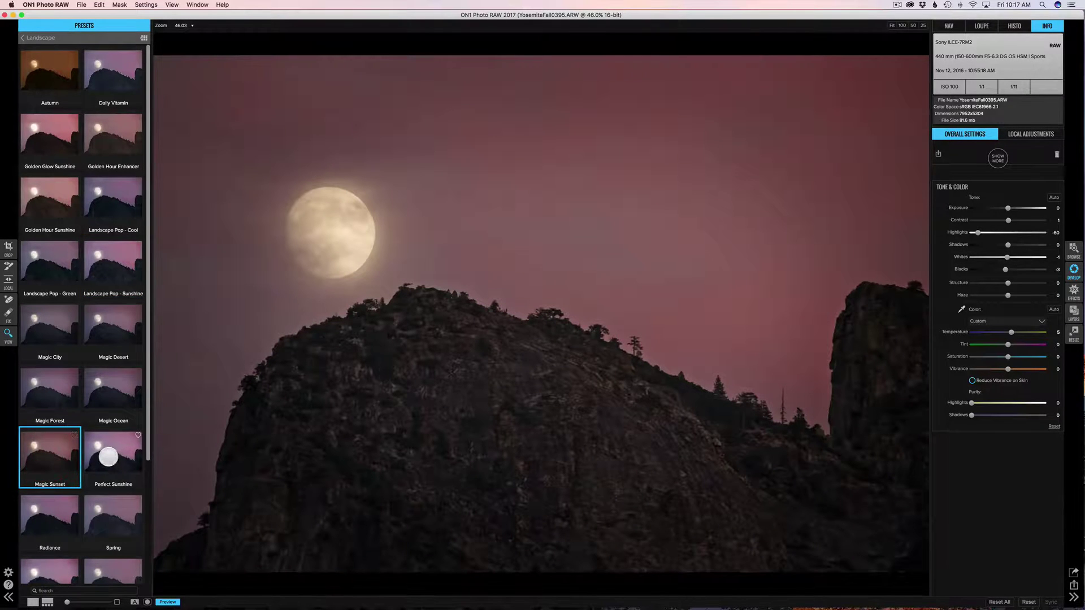
click(109, 457)
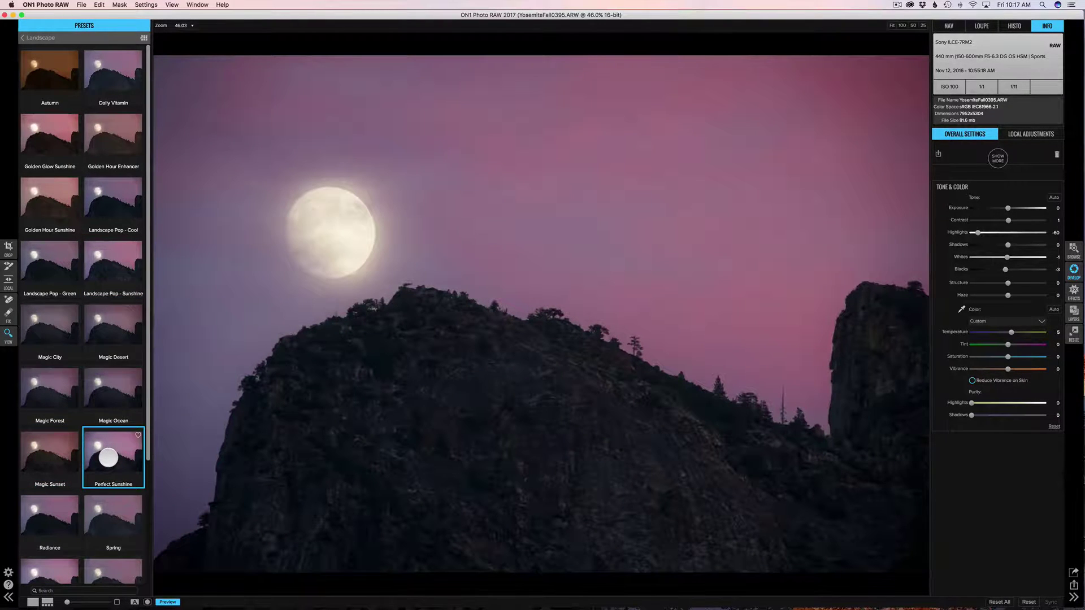
click(112, 257)
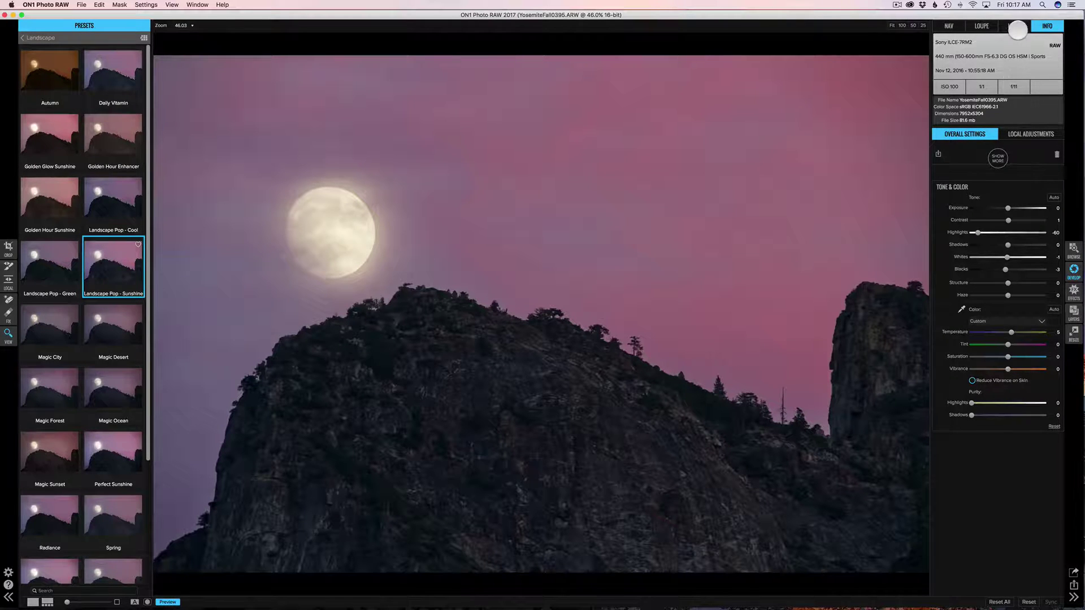
click(1014, 26)
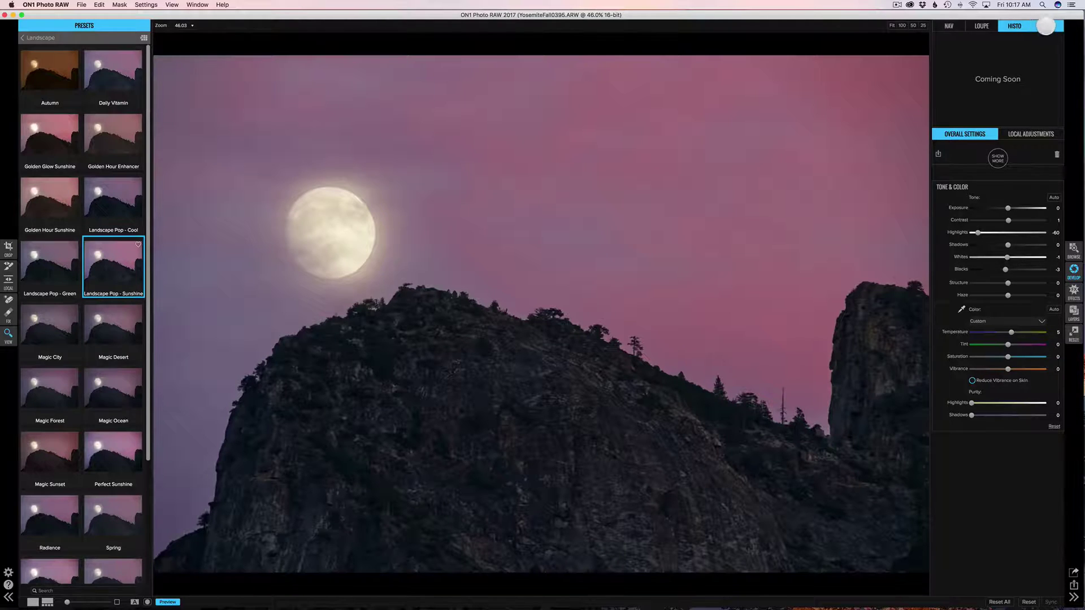
click(1047, 27)
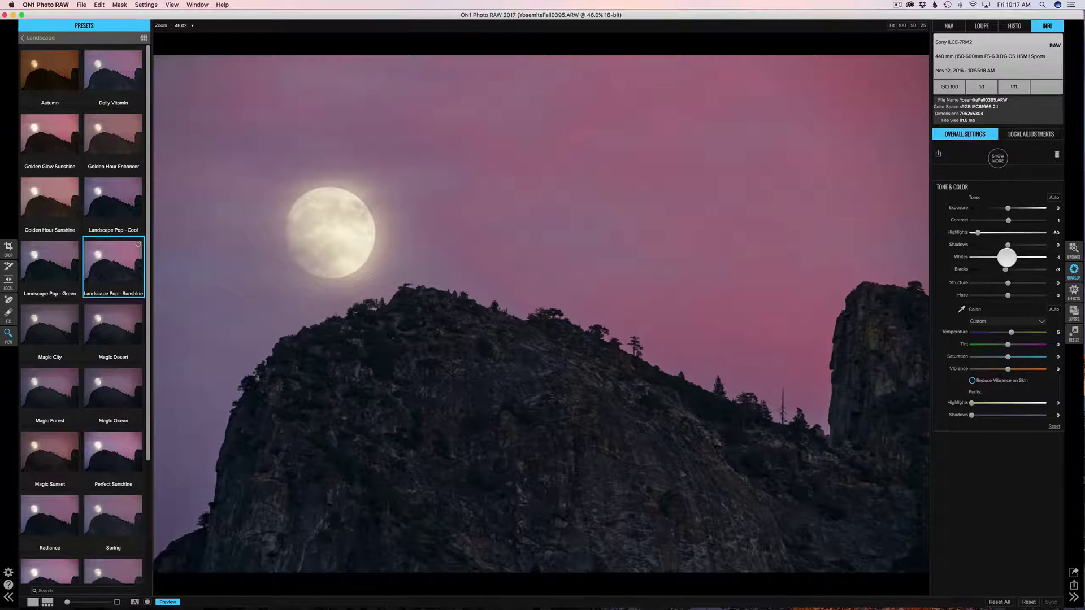
mouse_move(1006, 258)
mouse_down()
mouse_move(978, 259)
mouse_move(1008, 260)
mouse_move(994, 259)
mouse_up()
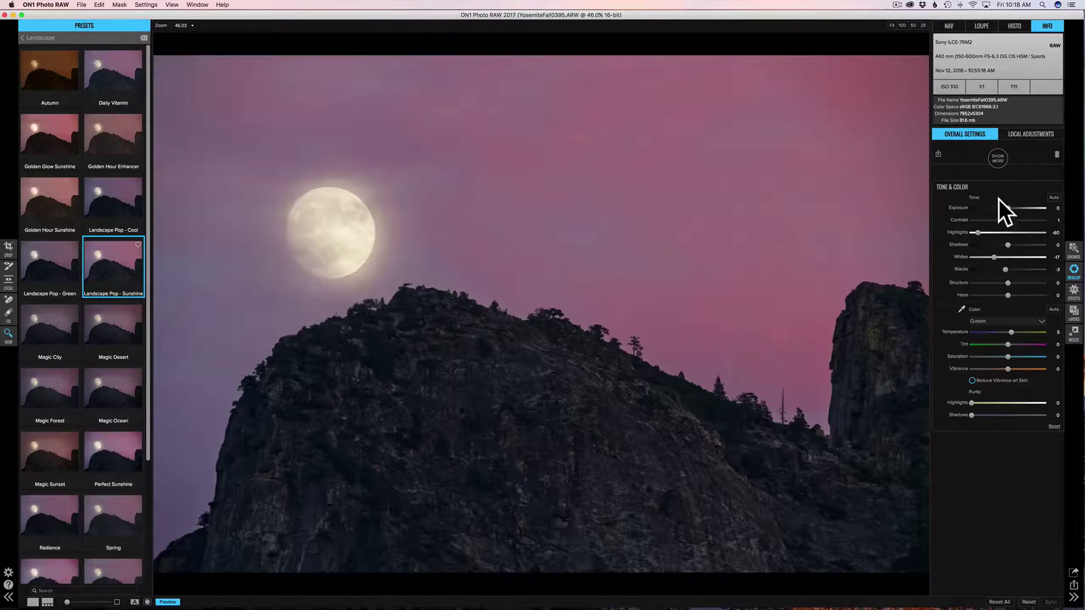
Look at the Local Adjustments tab, then switch back to Overall Settings
click(1040, 134)
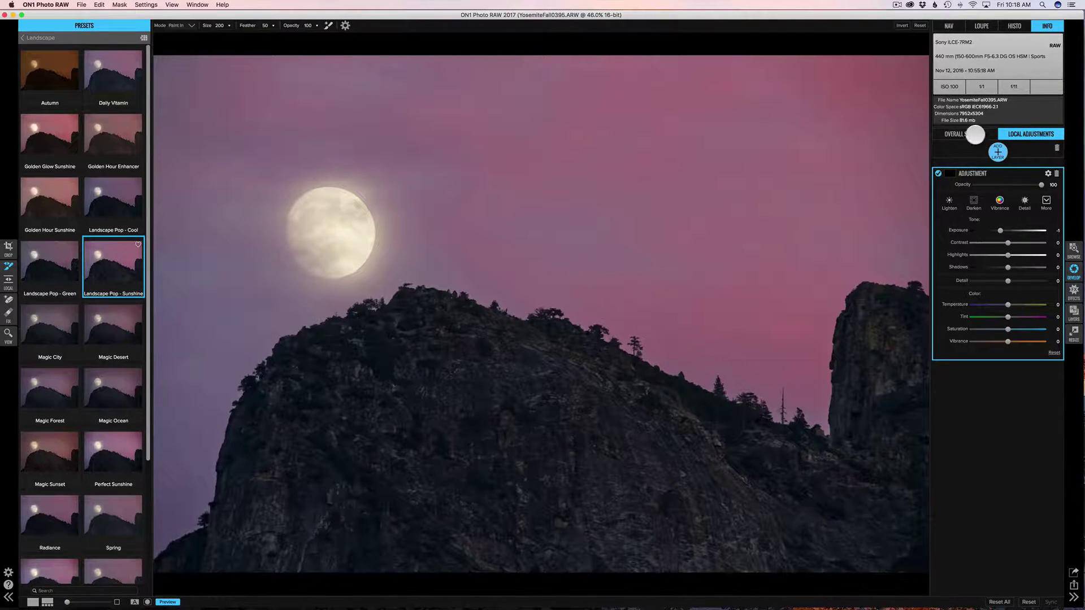
click(972, 135)
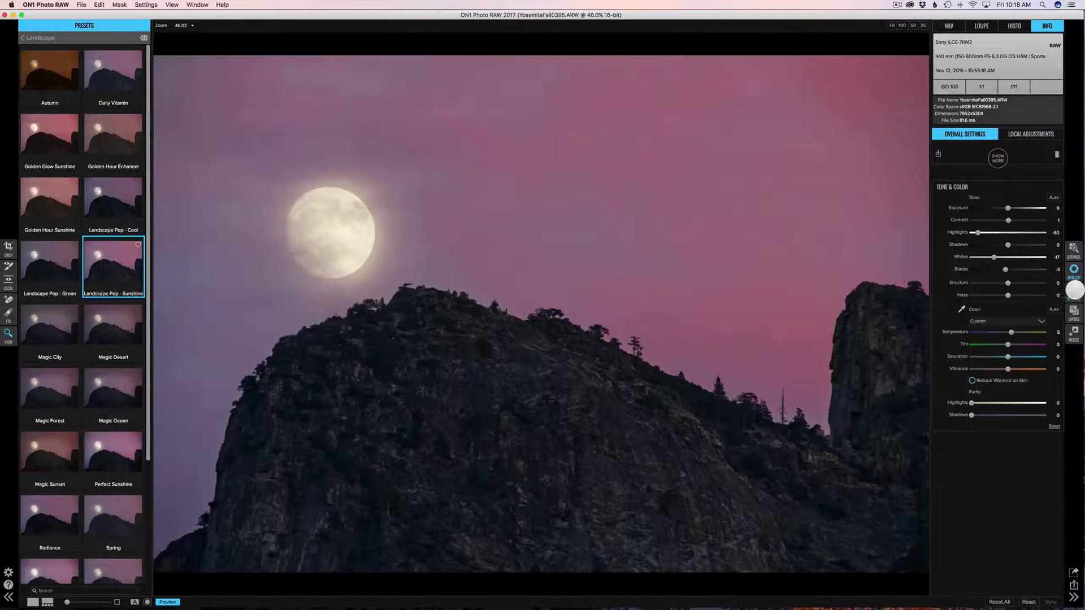
In Effects, browse the Dynamic Contrast filter presets and add another filter to the stack
click(1075, 290)
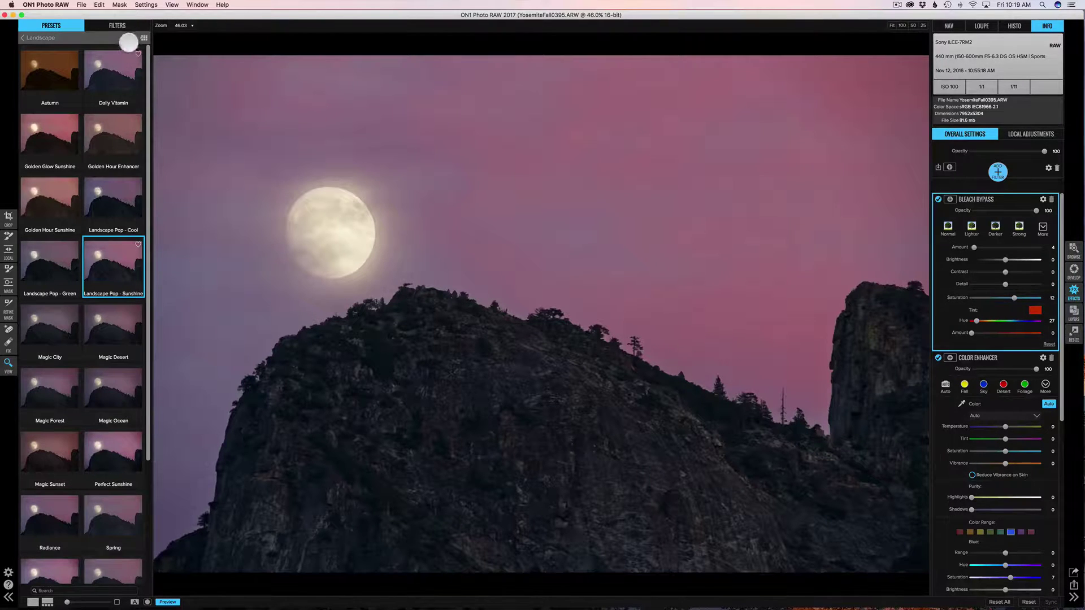
click(126, 27)
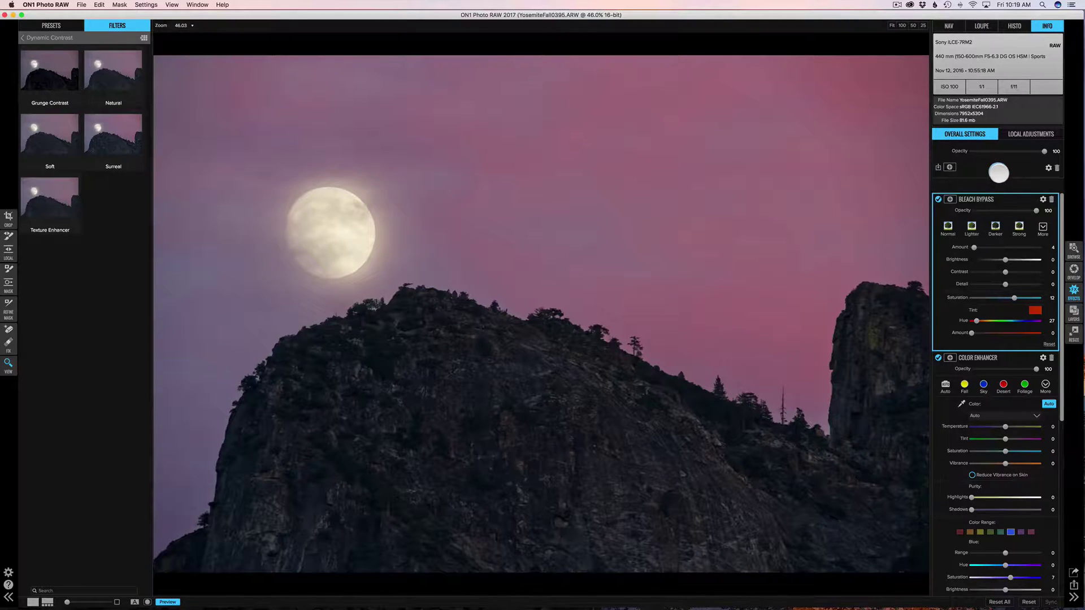
click(998, 172)
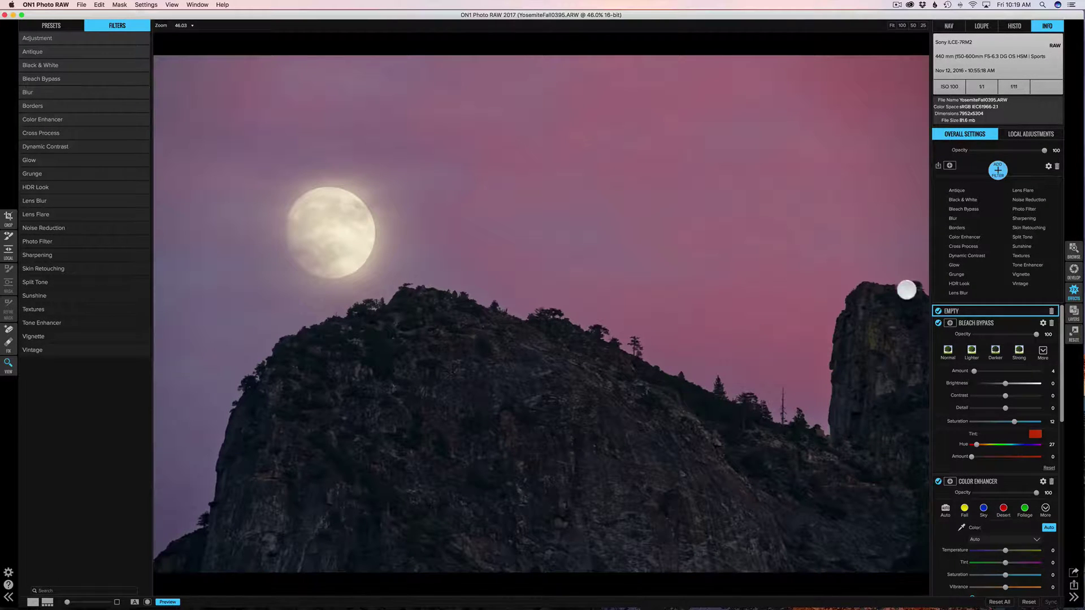
scroll(998, 384, down, 10)
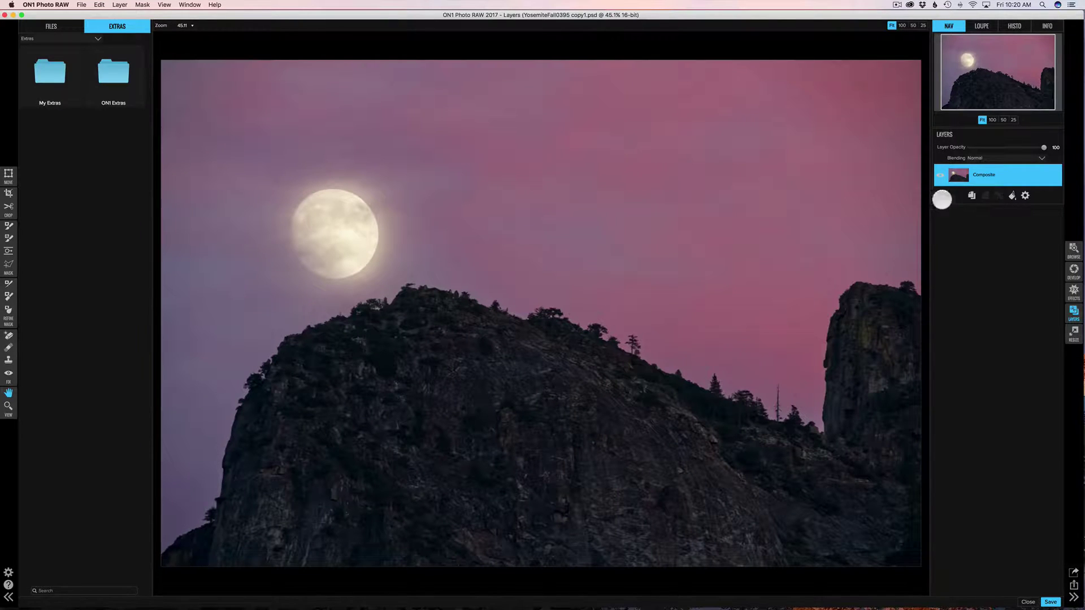
Duplicate the Composite layer, leave blending at Normal, then delete the Composite 1 copy
click(970, 196)
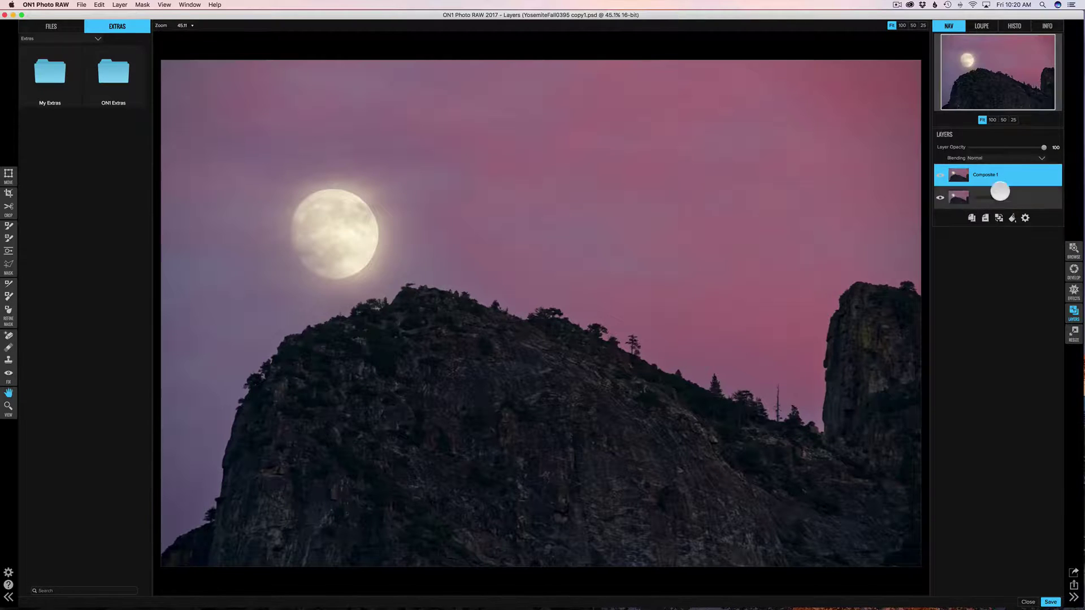
click(1000, 154)
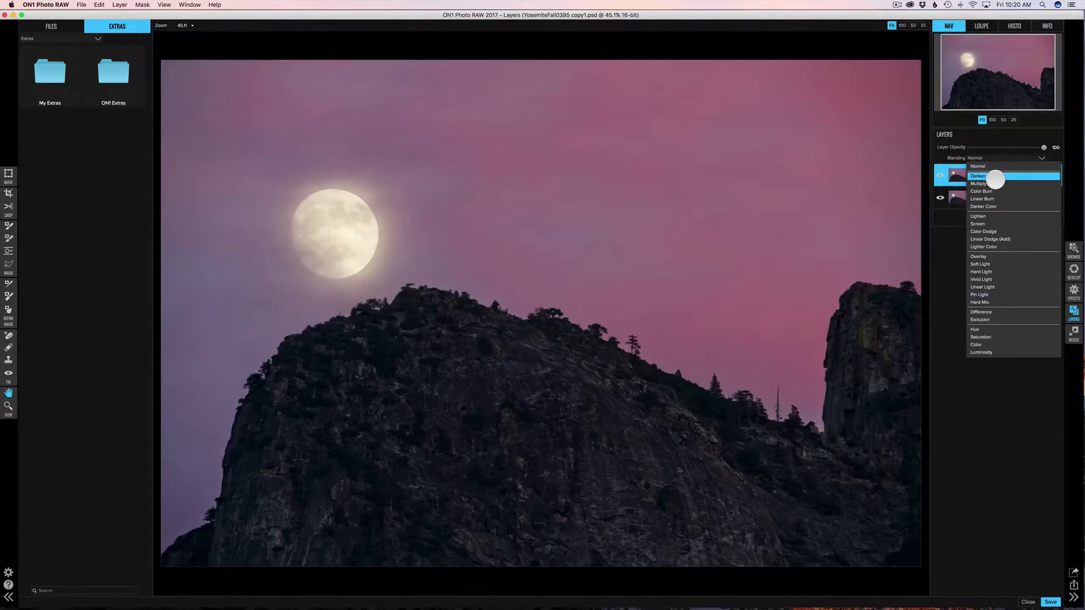
click(928, 189)
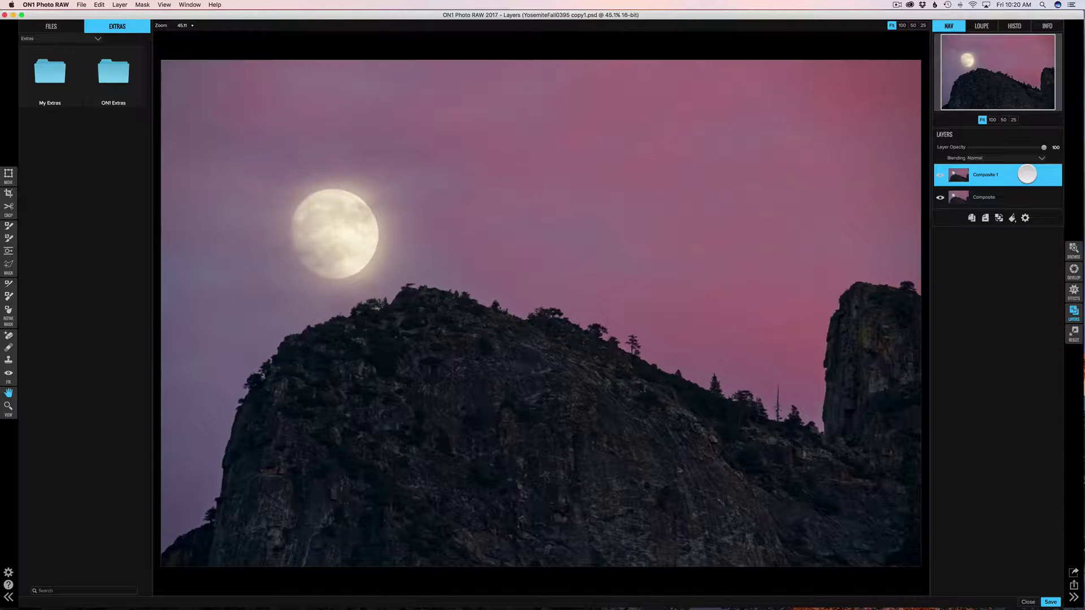
right_click(1009, 175)
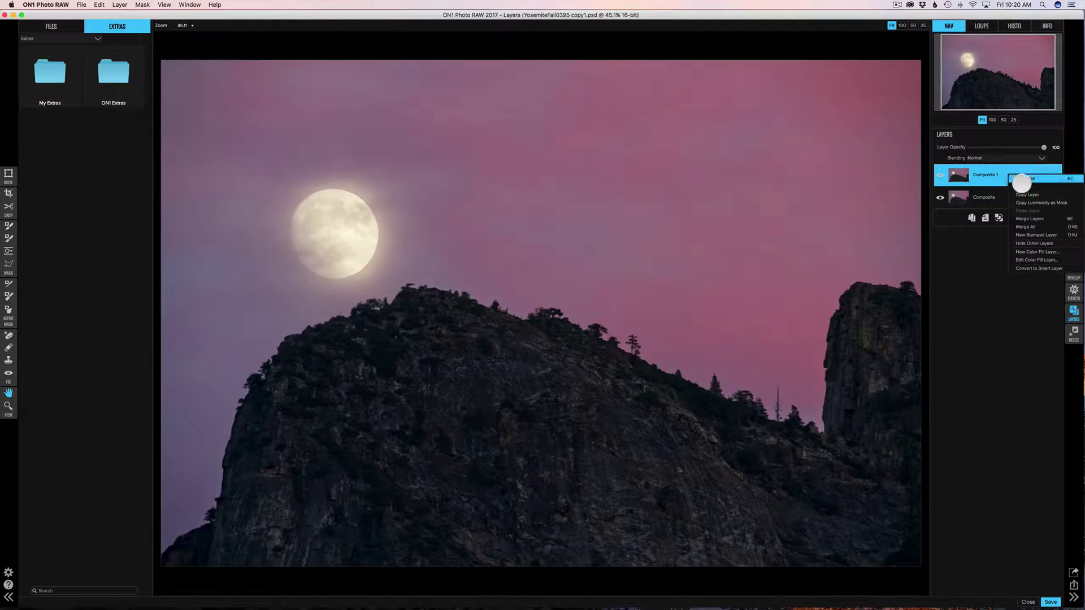
click(1020, 185)
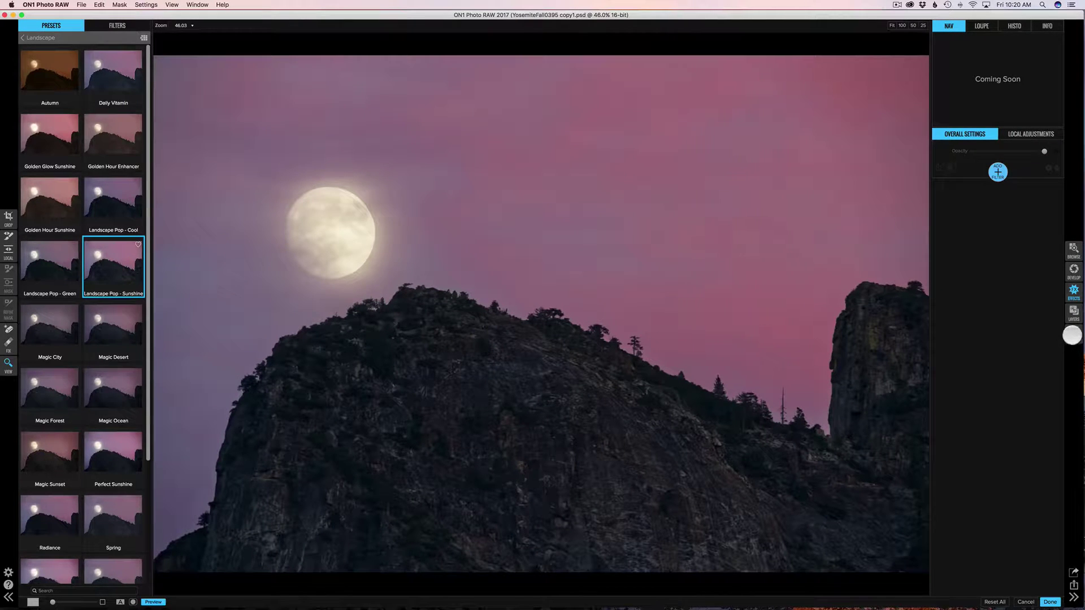
Attempt Resize twice, dismissing both folder-selection alerts, then view YosemiteFall0395 copy1.psd's camera and file info
click(1073, 333)
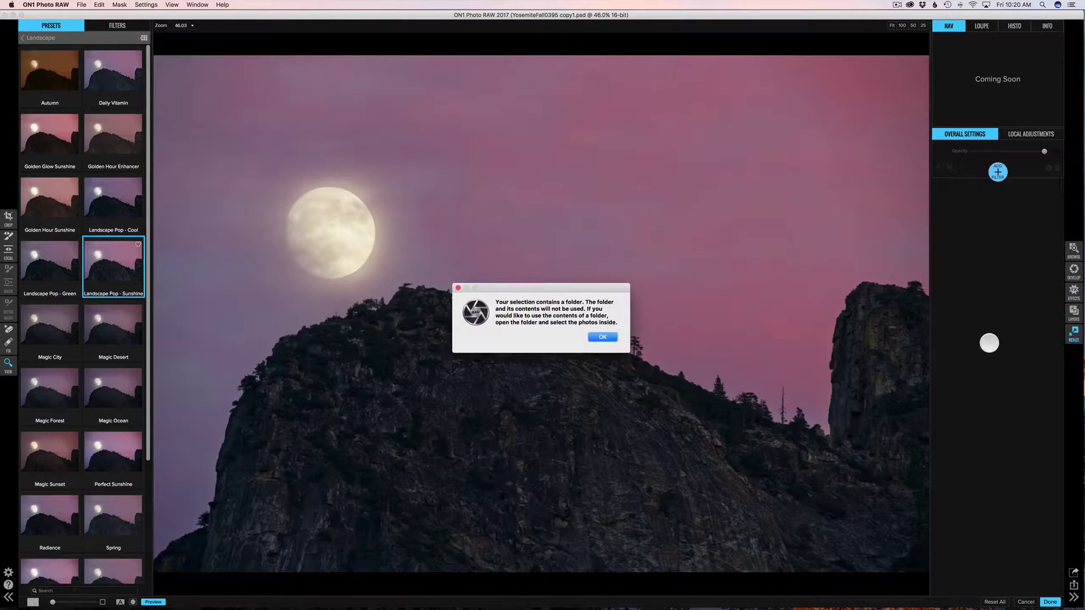
click(603, 337)
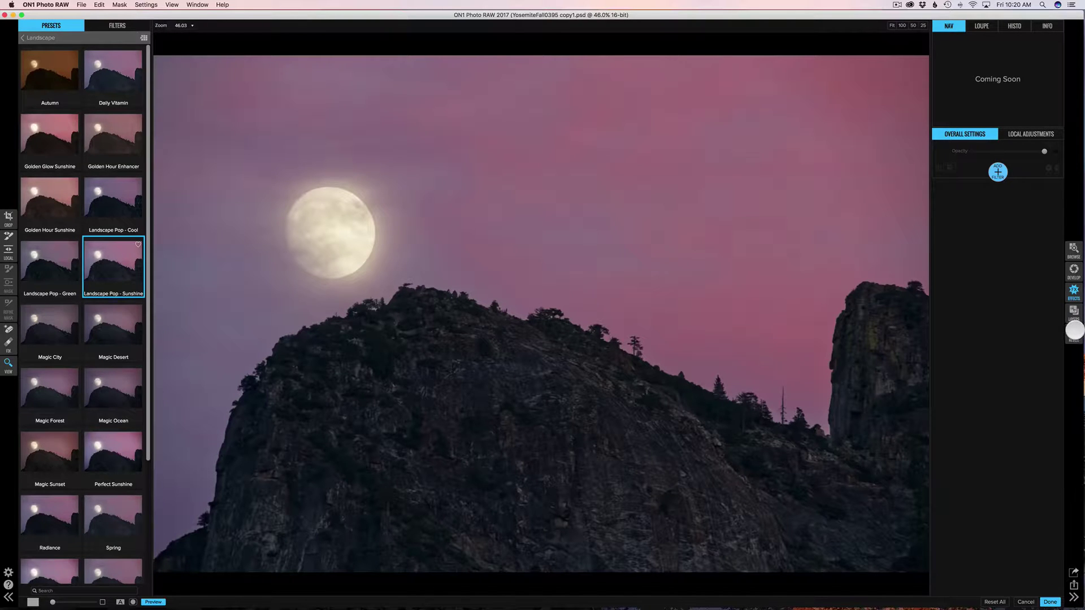
click(1073, 330)
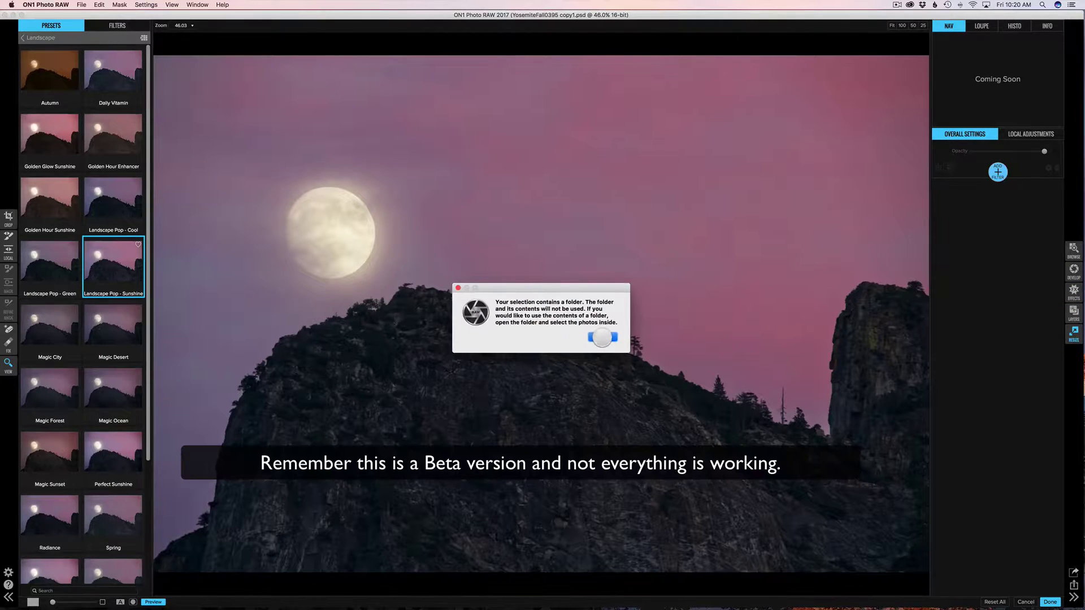
click(600, 337)
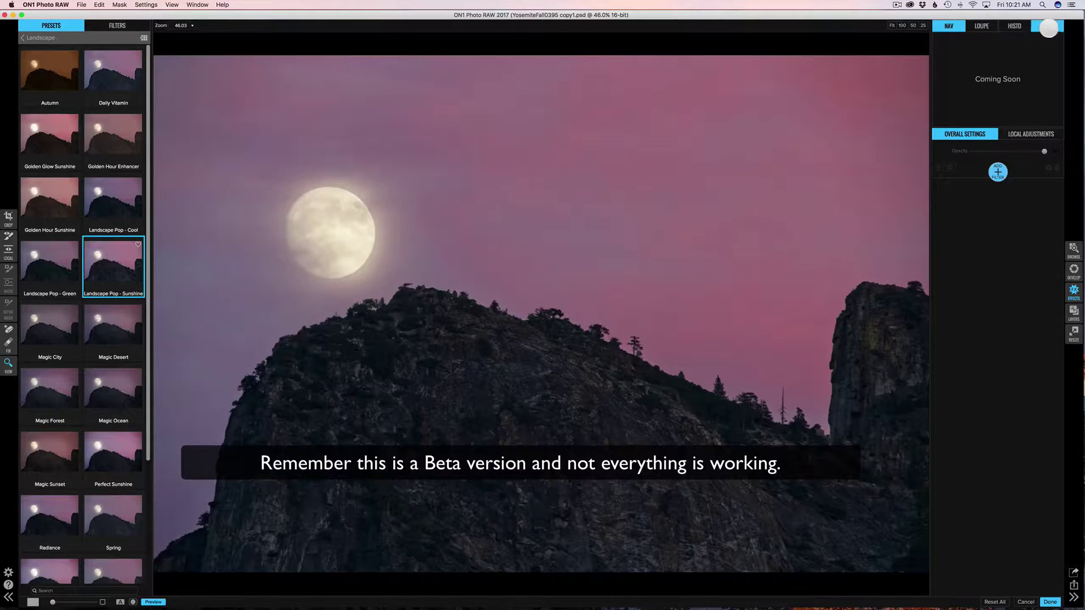
click(1047, 26)
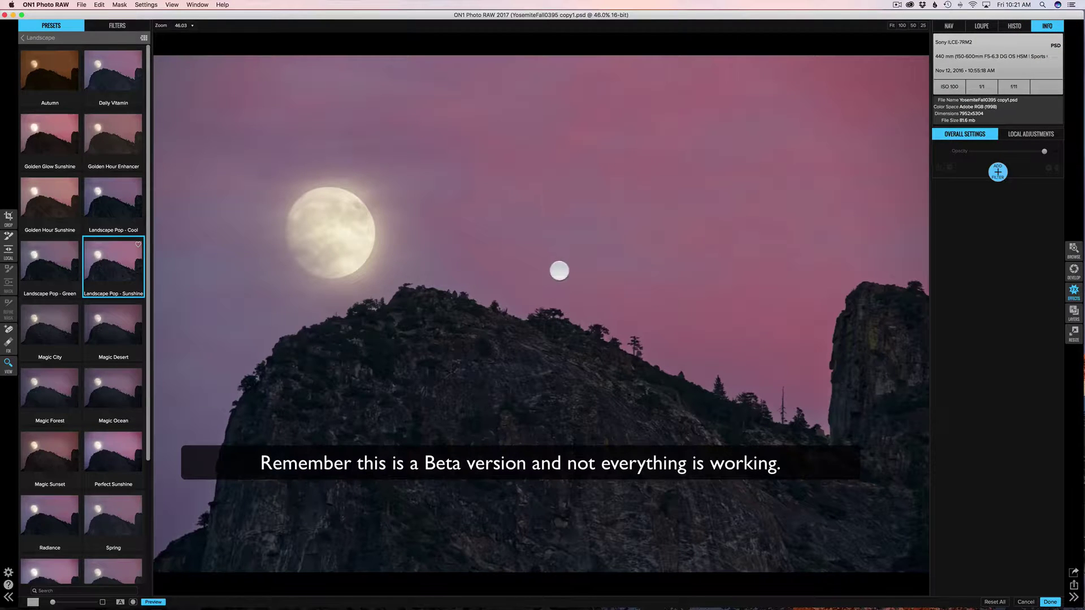